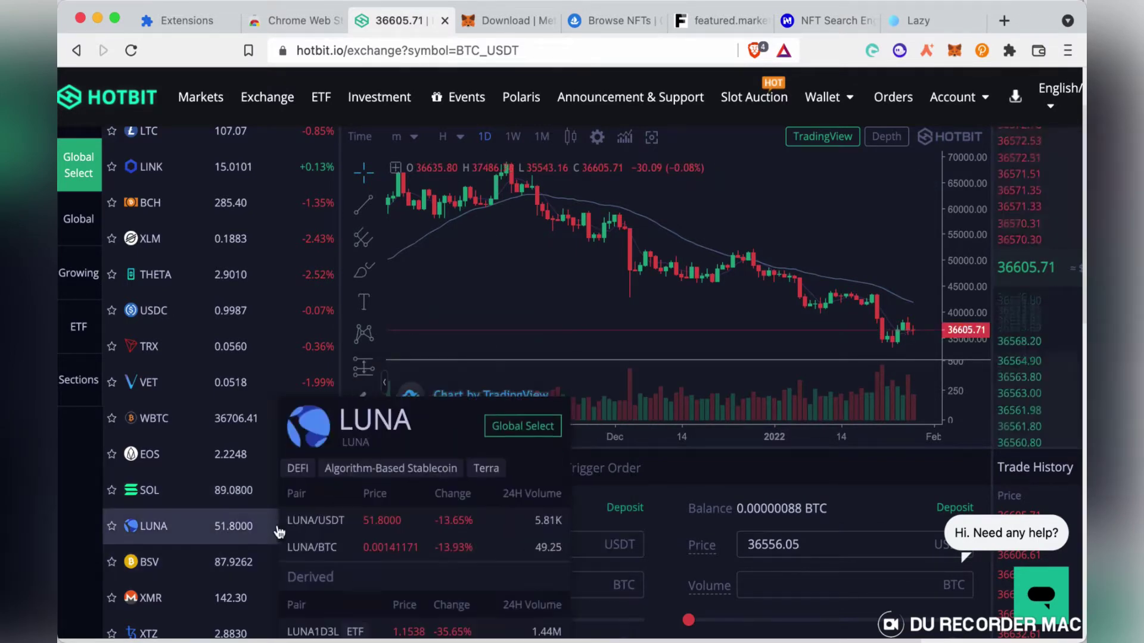
Step: Look through the Global Select coin list on the exchange page and the BTC buy and sell order forms
mouse_move(274, 129)
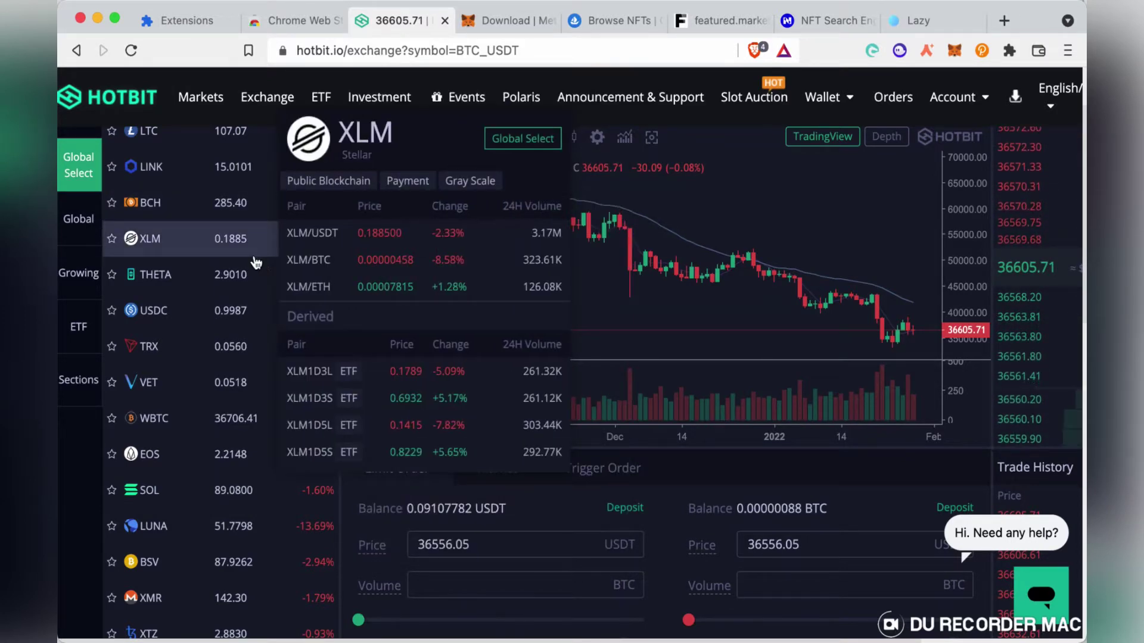
scroll(184, 459, "down", 10)
mouse_move(183, 450)
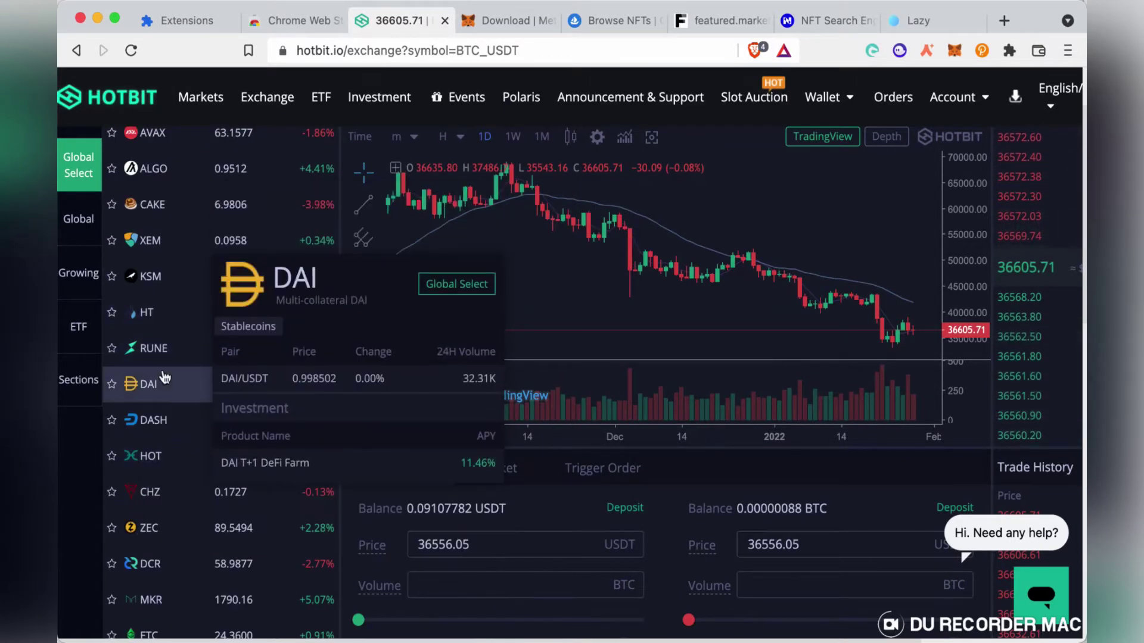
scroll(163, 366, "down", 15)
scroll(163, 366, "down", 15)
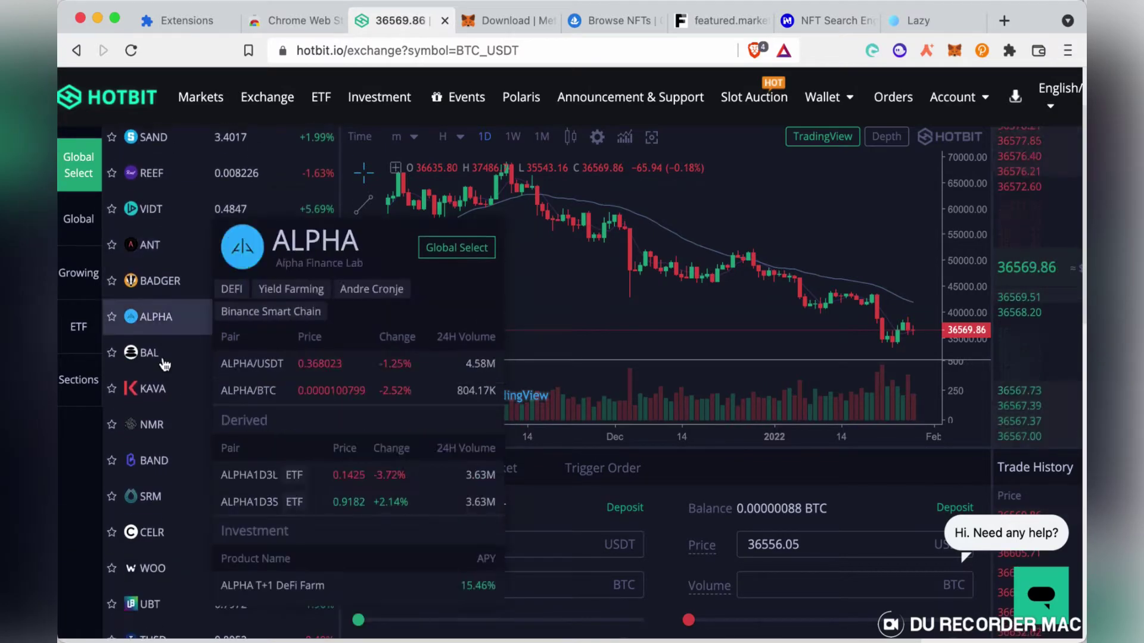
scroll(163, 361, "down", 15)
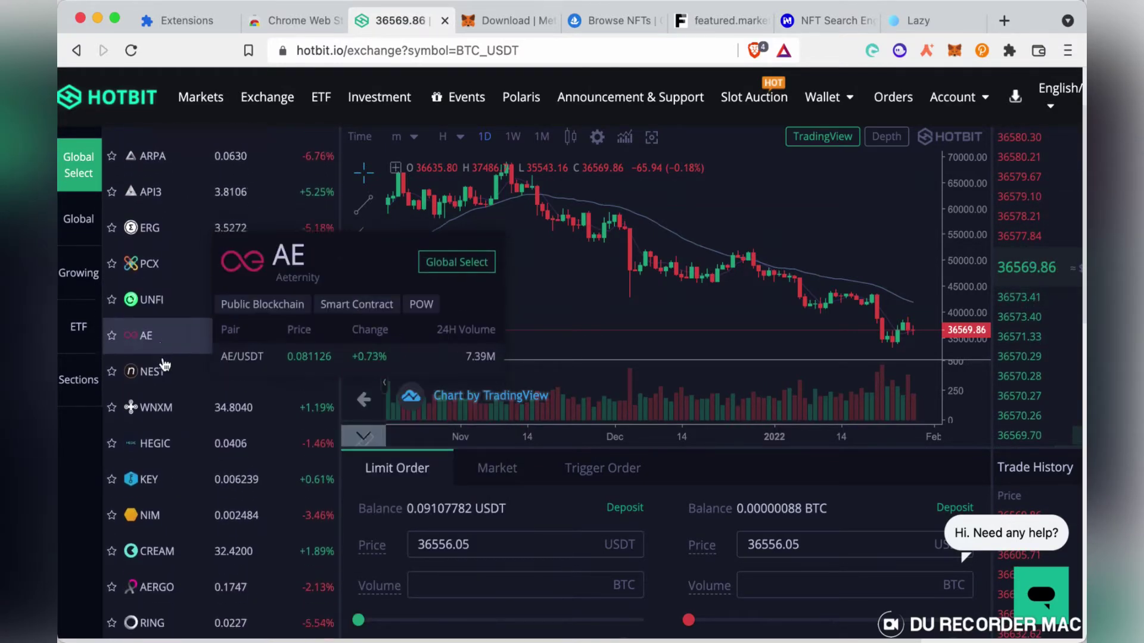
scroll(163, 362, "down", 15)
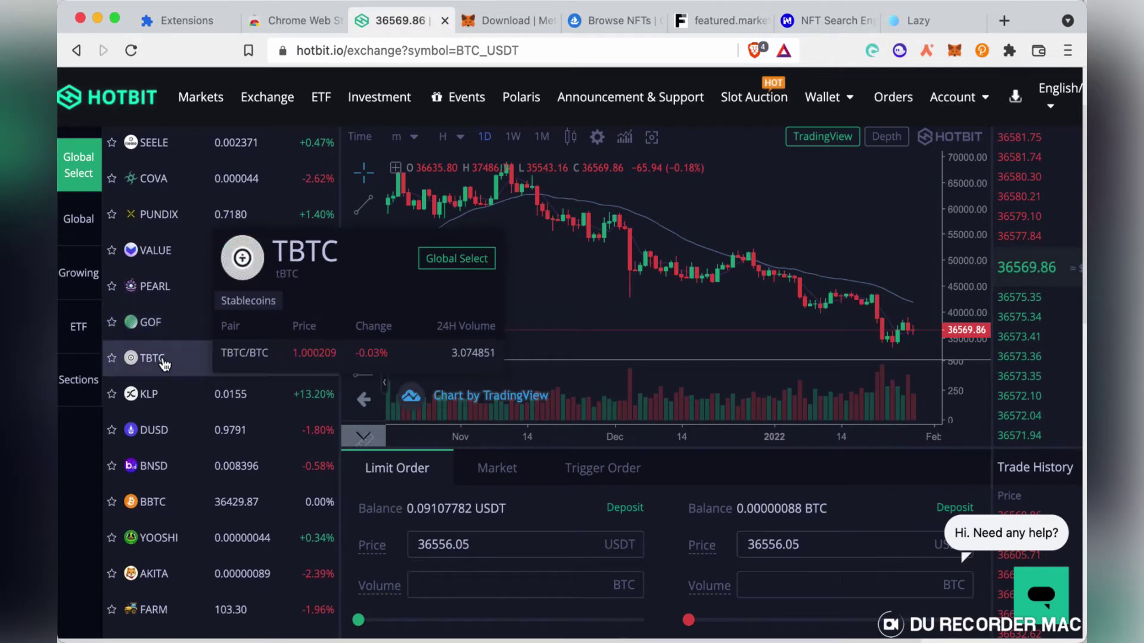
scroll(162, 357, "down", 15)
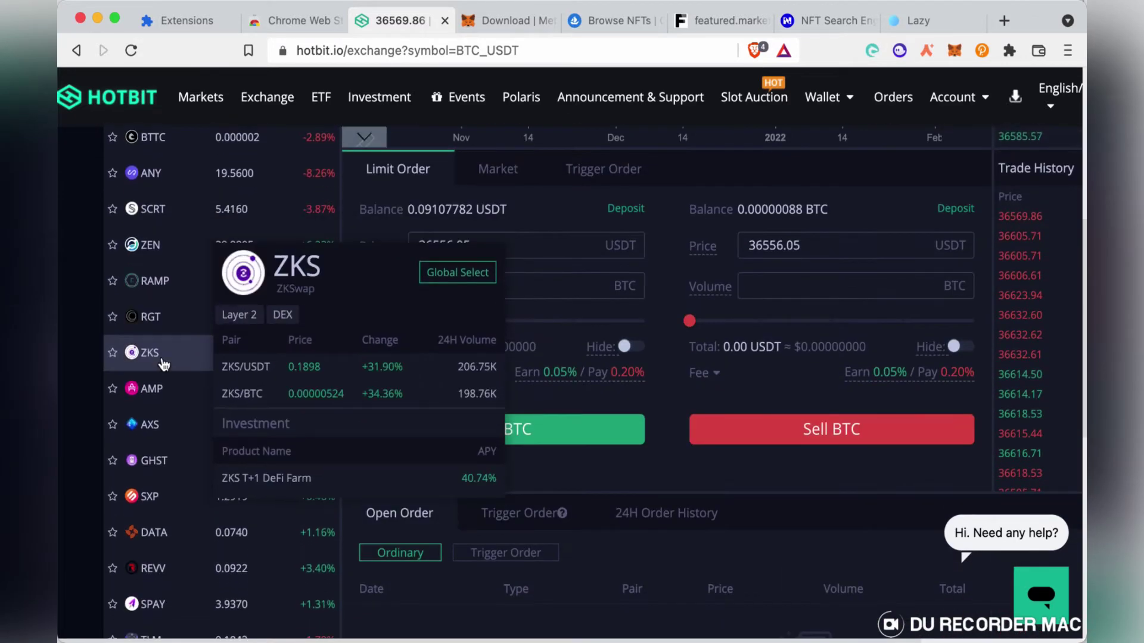
scroll(162, 357, "up", 10)
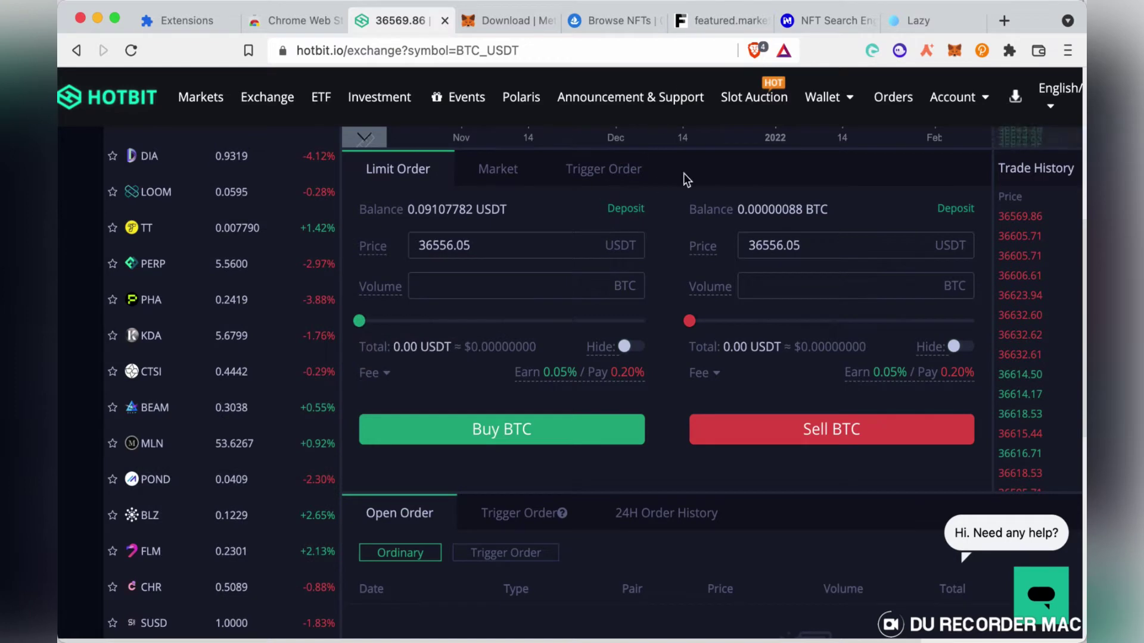
scroll(773, 178, "up", 3)
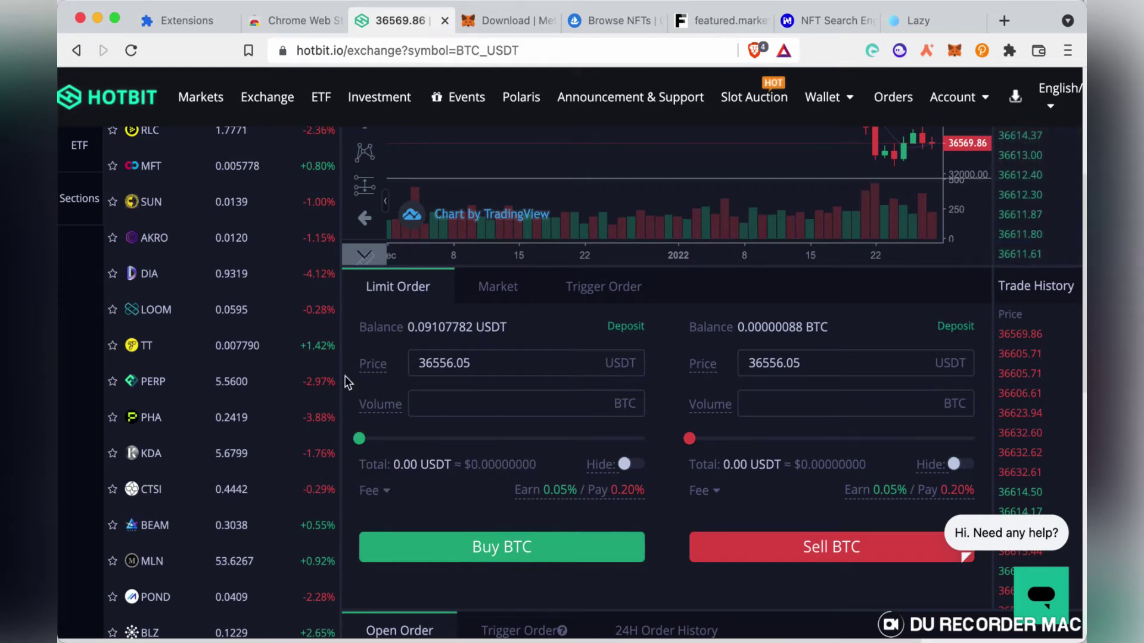
Step: Compare the Market, Limit Order and Trigger Order forms for BTC/USDT, ending on the Limit Order form
left_click(500, 290)
left_click(425, 298)
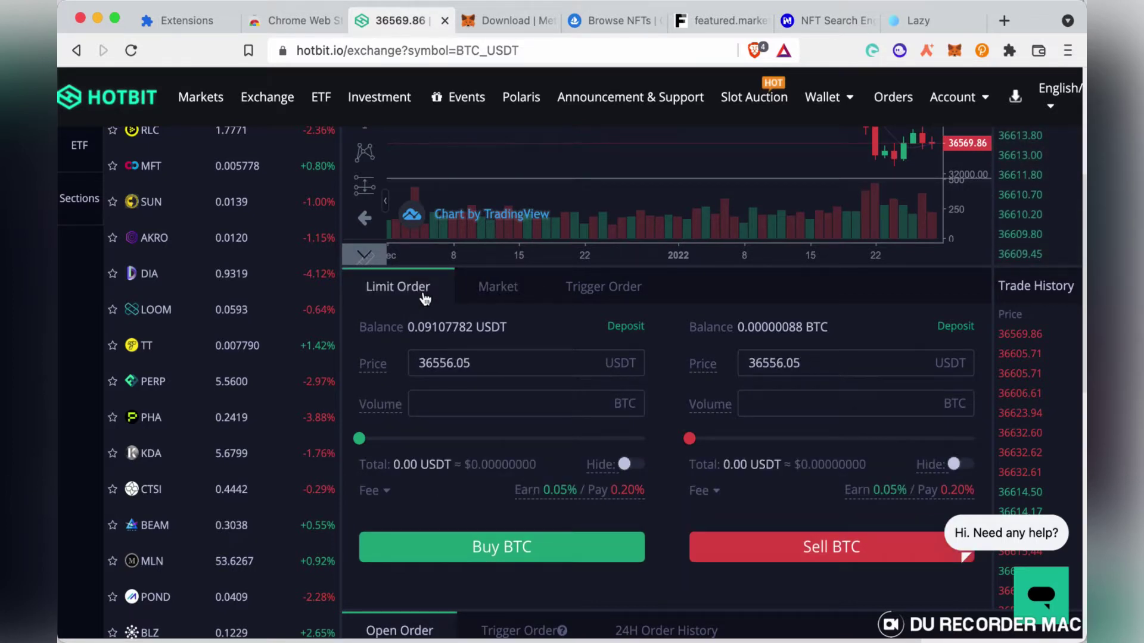
left_click(587, 290)
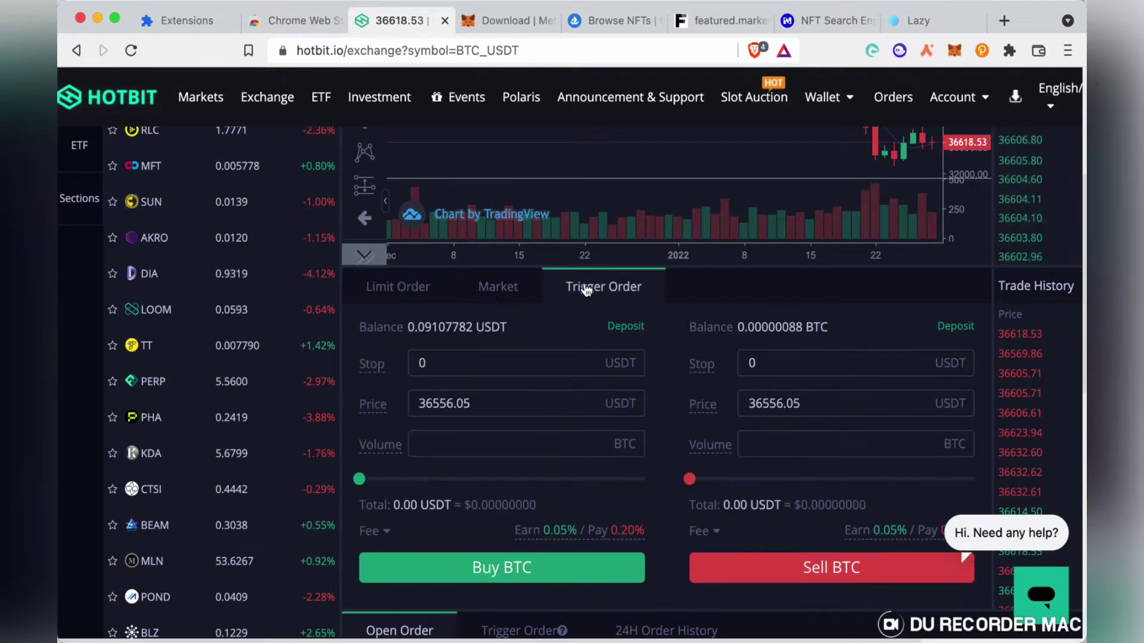
left_click(498, 300)
left_click(369, 291)
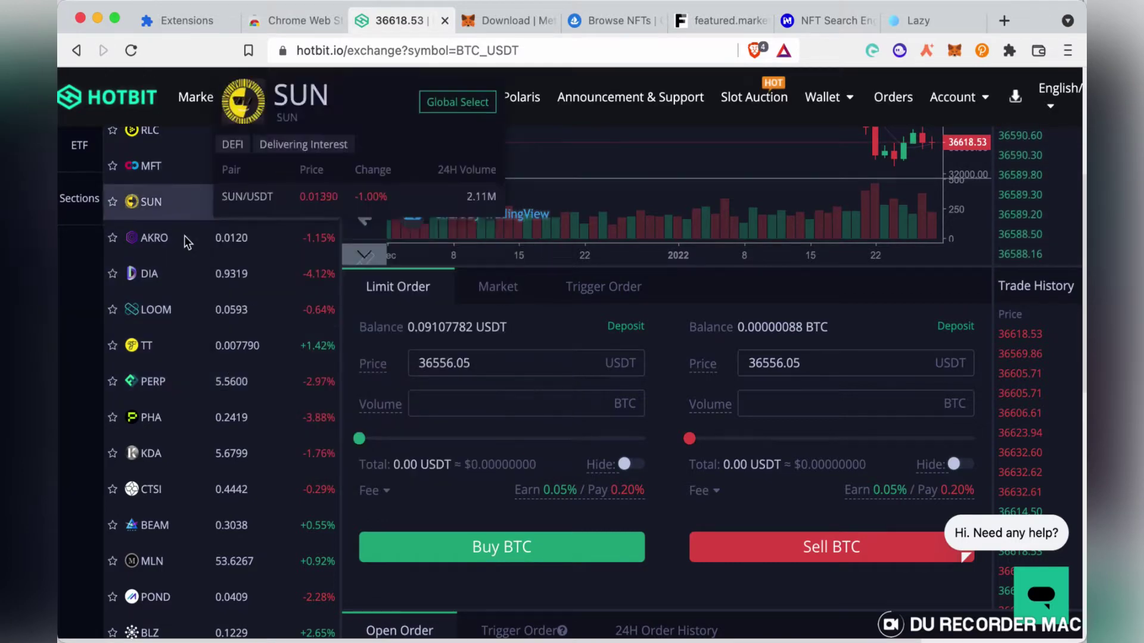
Step: Open the wallet's Deposit page
mouse_move(186, 176)
scroll(185, 177, "up", 10)
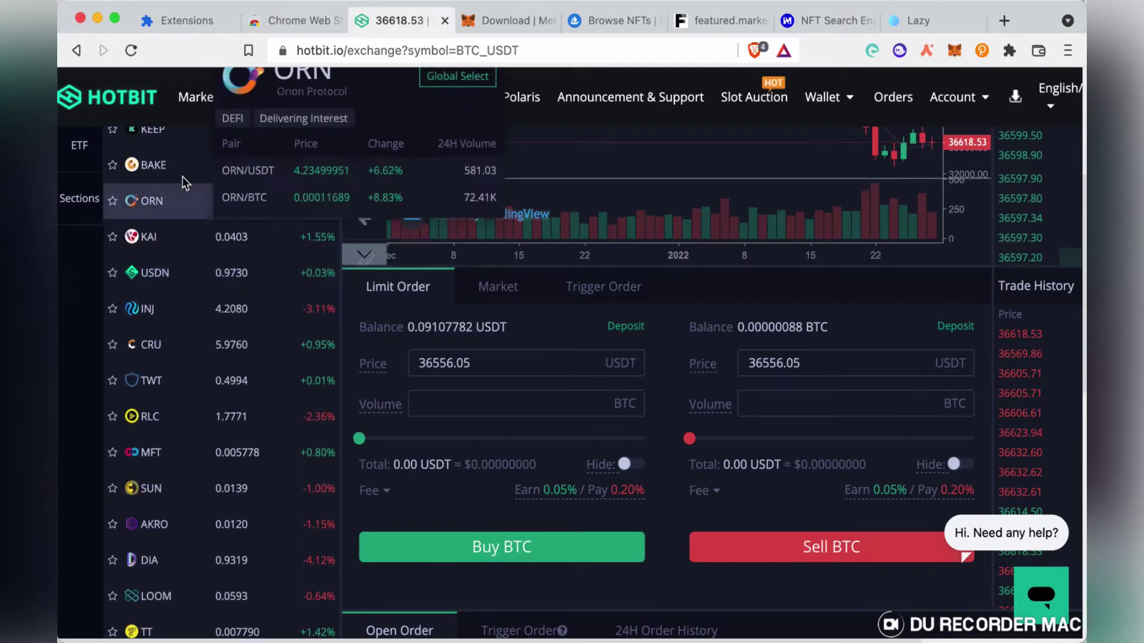
scroll(183, 176, "up", 5)
mouse_move(847, 122)
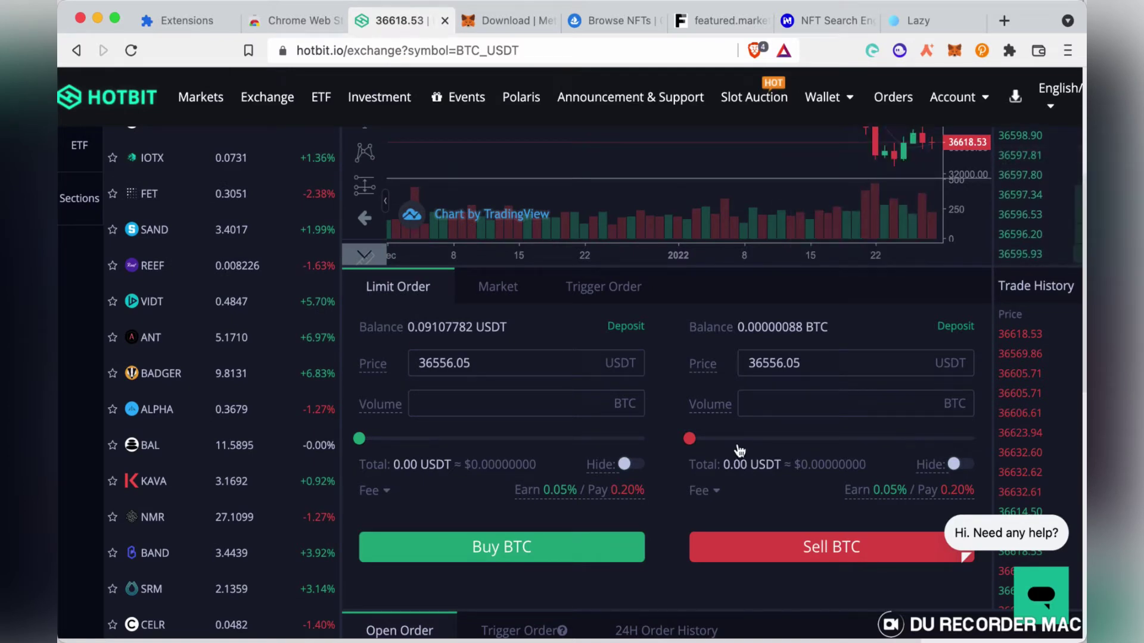
mouse_move(829, 98)
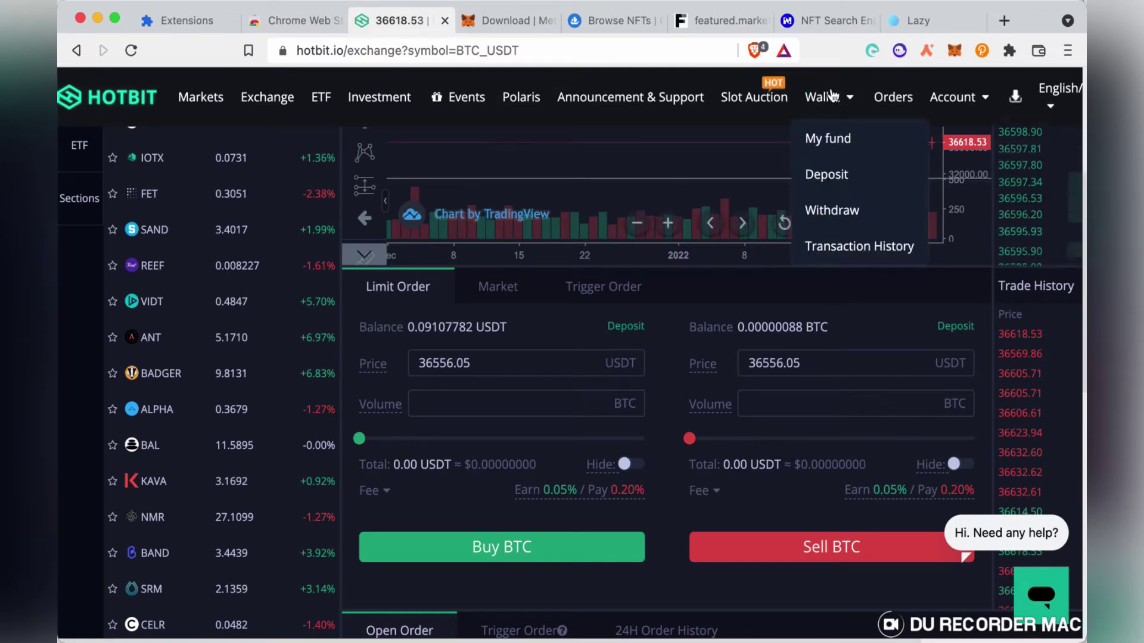
left_click(828, 177)
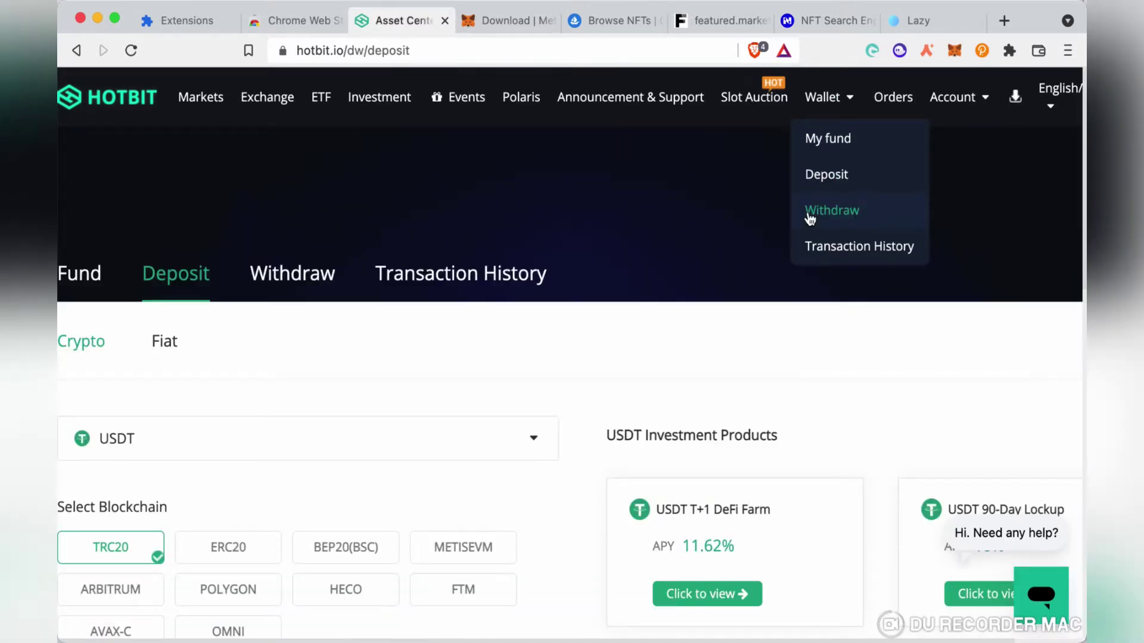
Step: Examine the USDT deposit page, including the selectable blockchains, balances, deposit address and deposits history
scroll(656, 374, "down", 3)
scroll(655, 374, "down", 1)
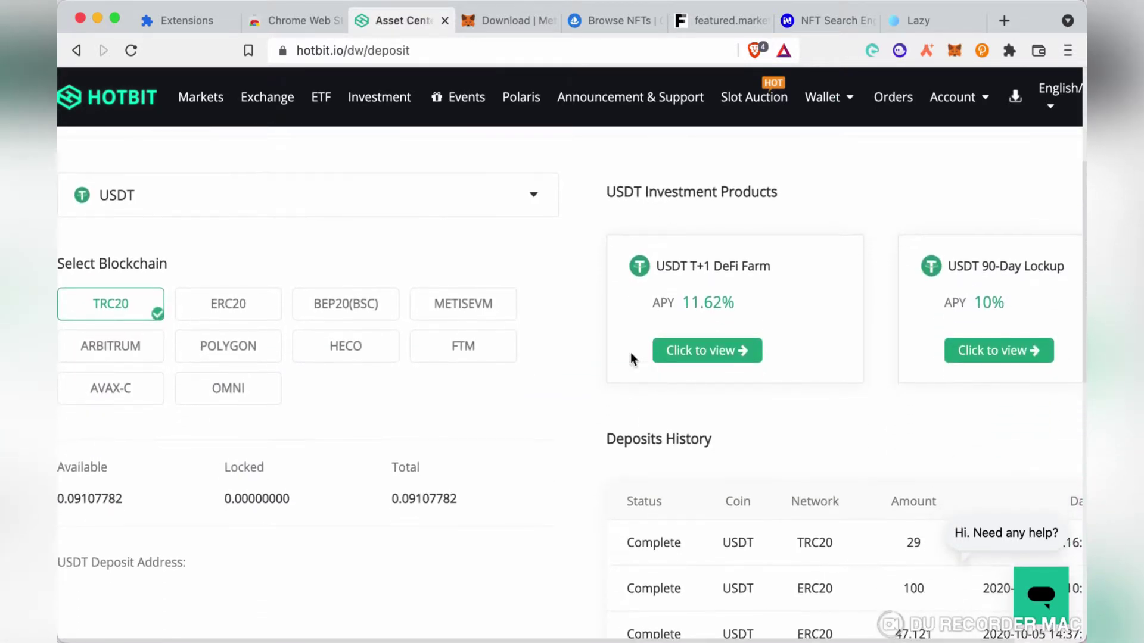
scroll(325, 289, "up", 3)
scroll(323, 286, "up", 1)
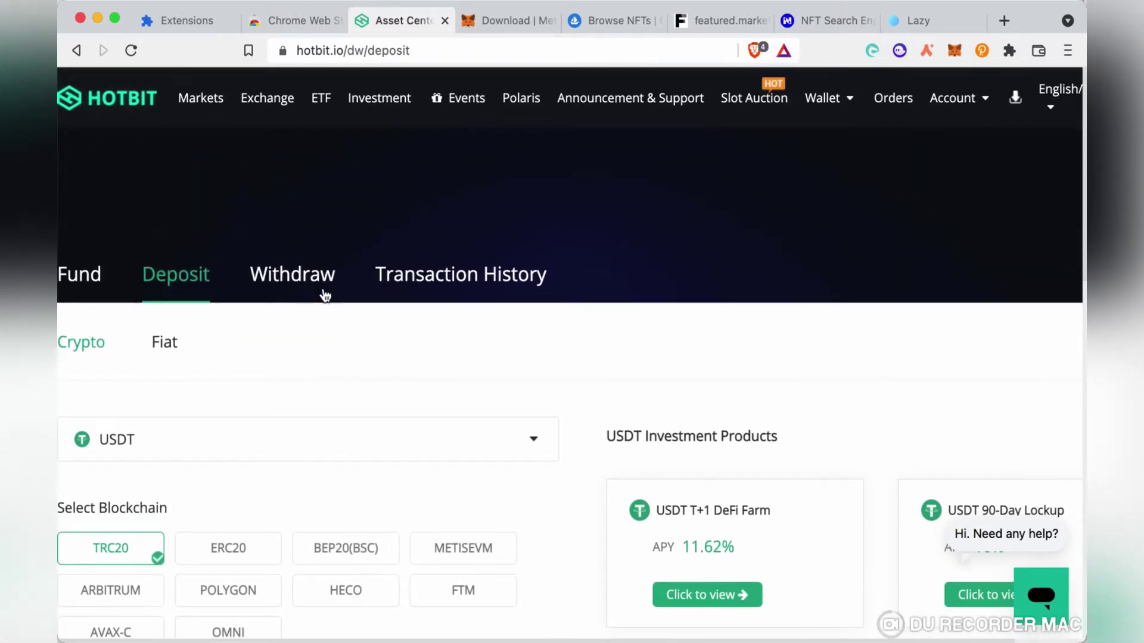
scroll(324, 294, "down", 3)
scroll(324, 294, "down", 1)
scroll(322, 294, "up", 1)
scroll(322, 293, "down", 1)
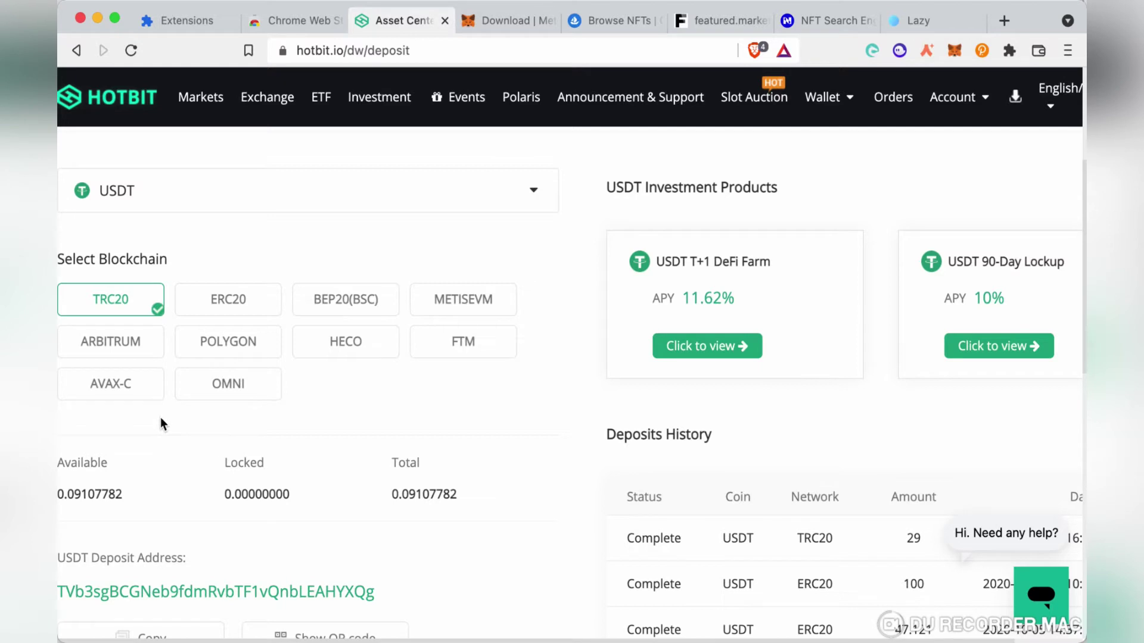
scroll(250, 448, "down", 1)
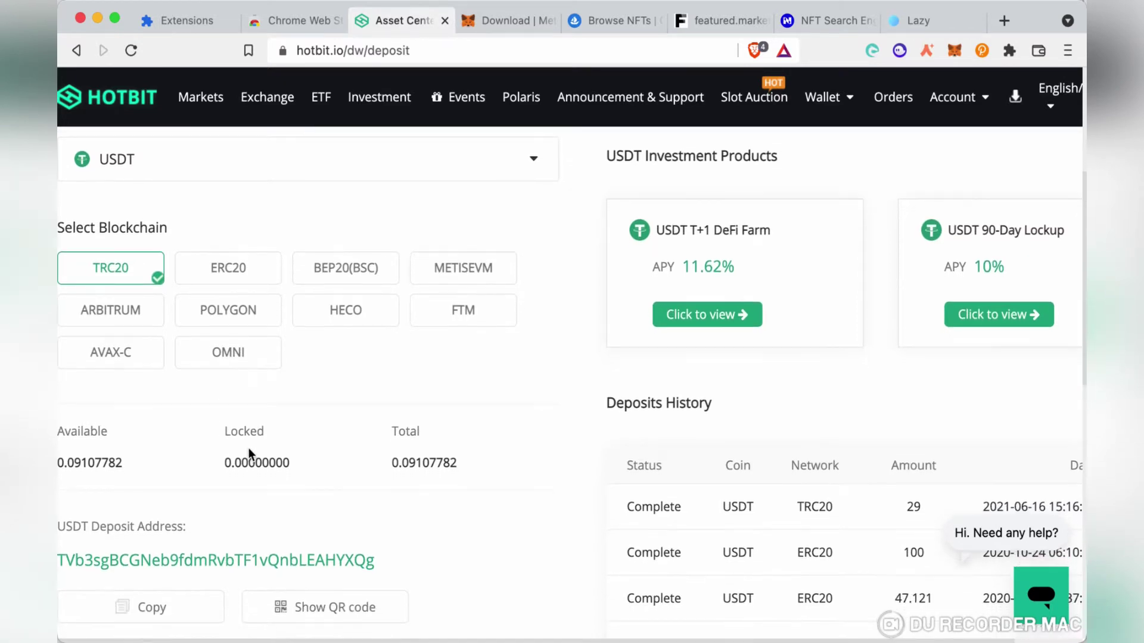
scroll(250, 448, "up", 2)
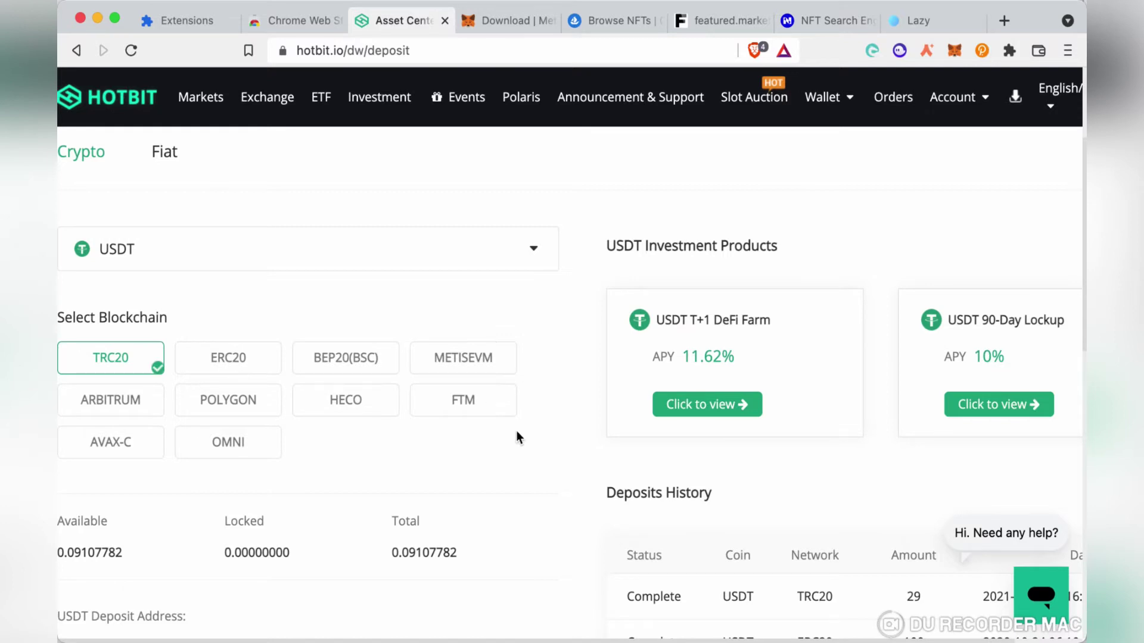
Step: Show the QR code for the USDT deposit address on TRC20 and copy that address
scroll(687, 441, "down", 4)
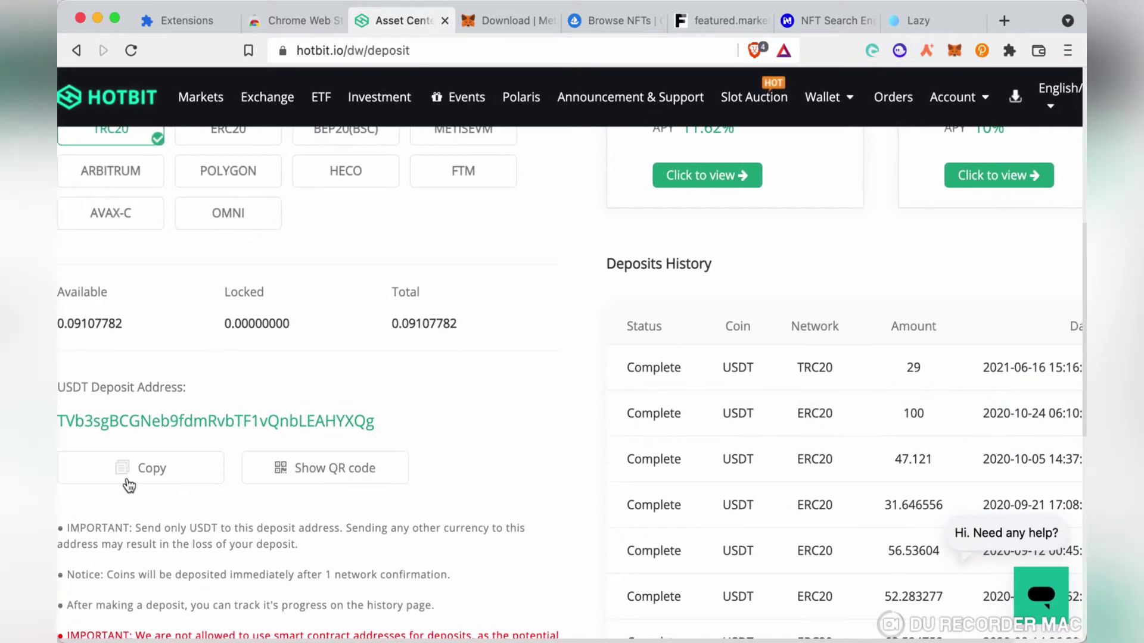
left_click(330, 484)
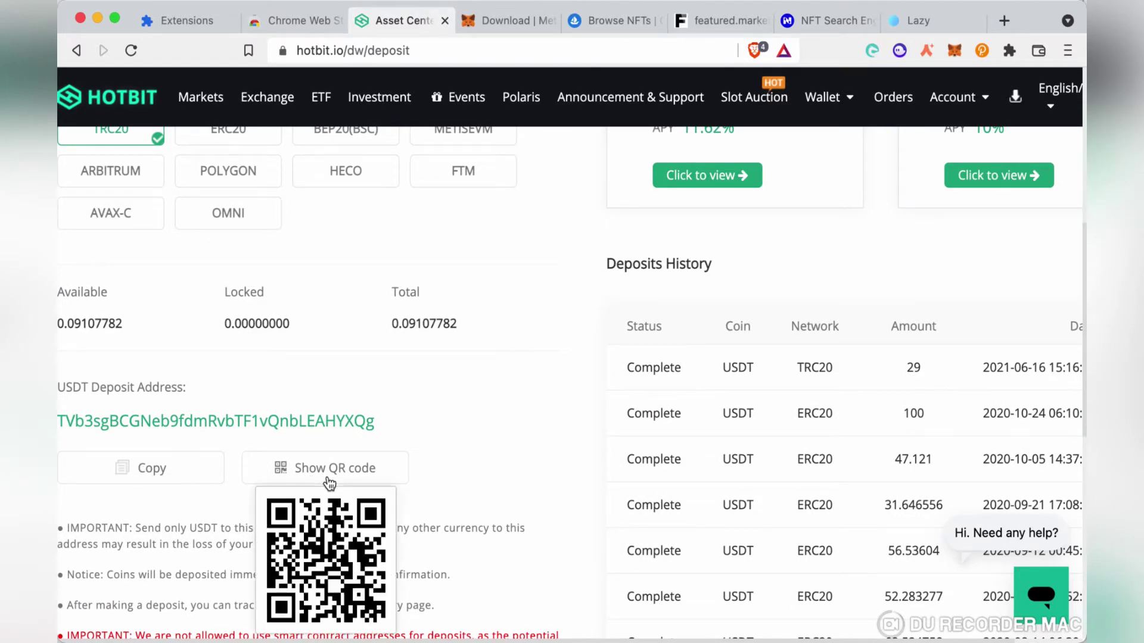
scroll(449, 486, "down", 2)
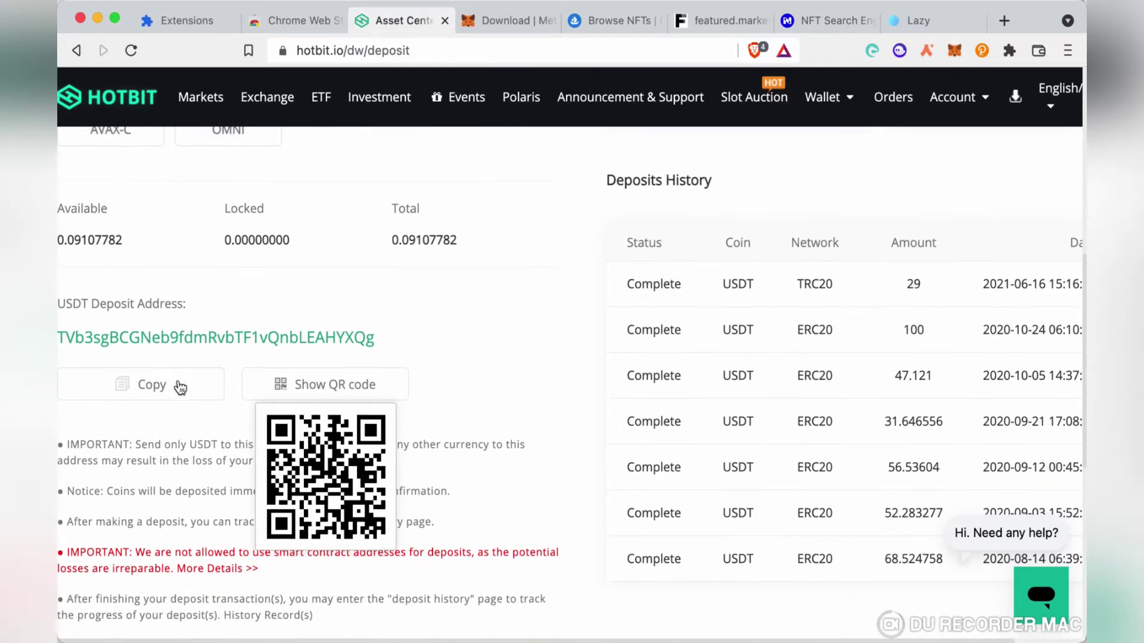
left_click(149, 390)
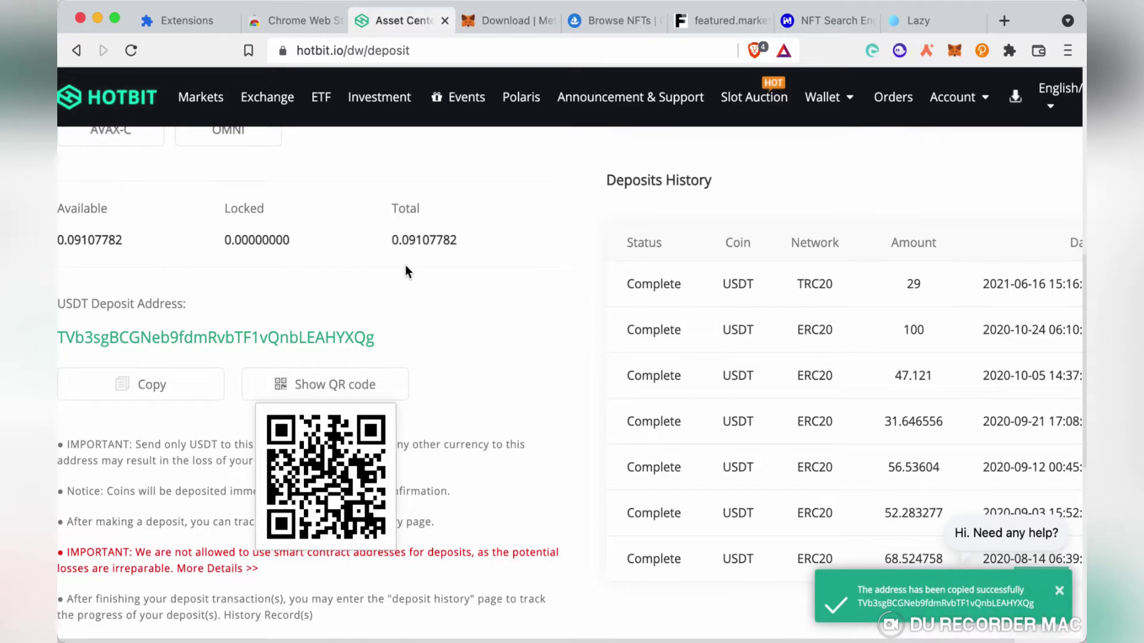
Step: Go back to the Exchange page and open the Markets overview
scroll(412, 264, "up", 12)
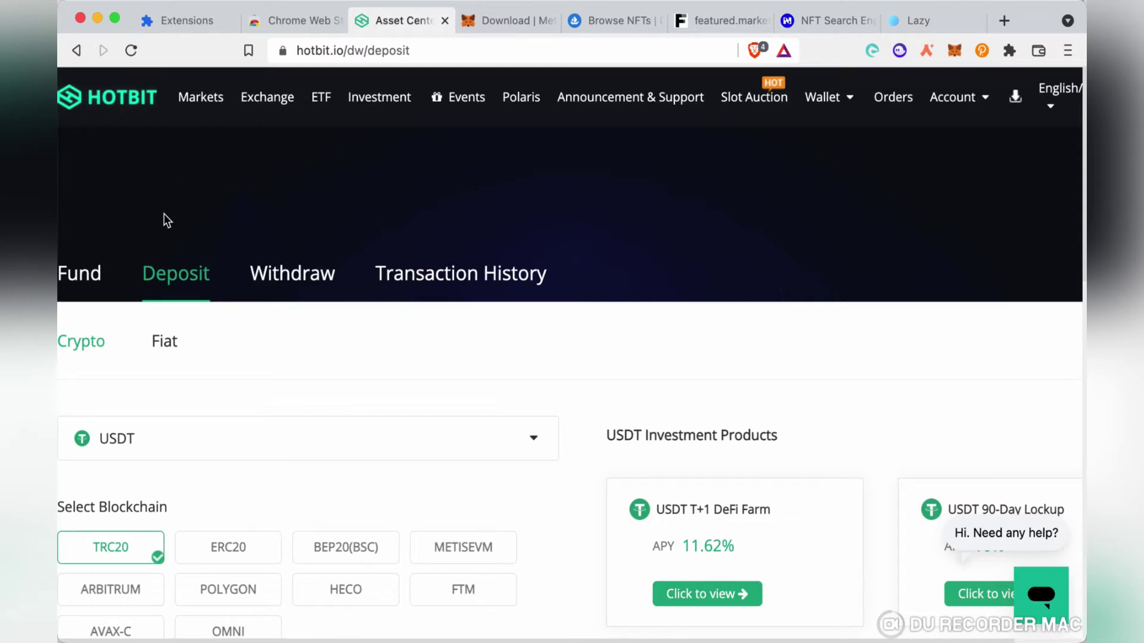
left_click(266, 100)
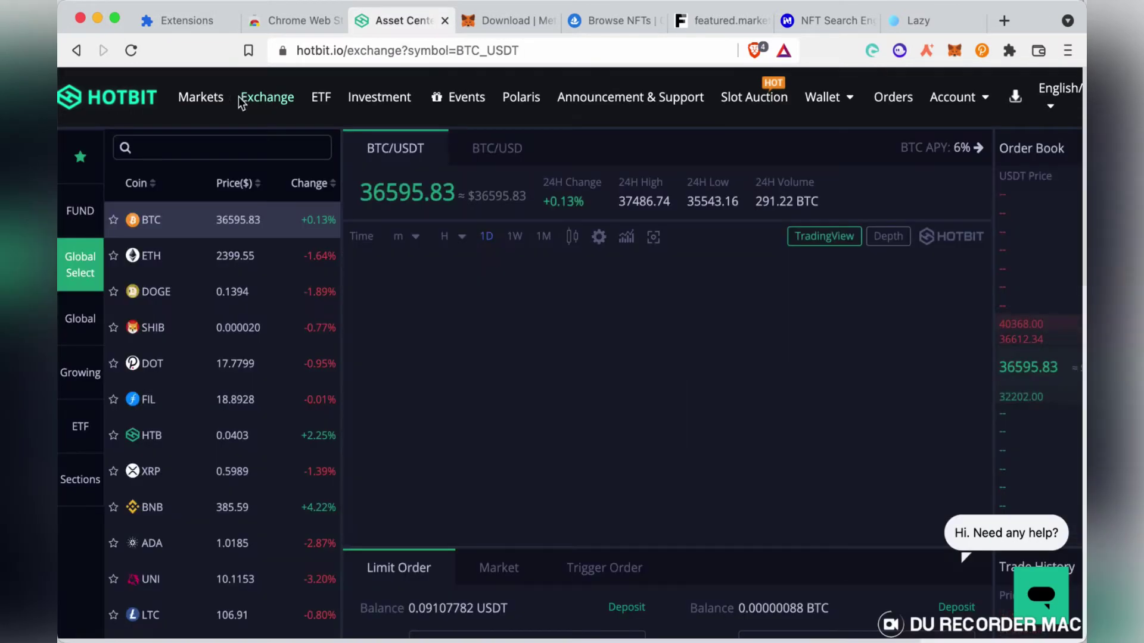
left_click(206, 107)
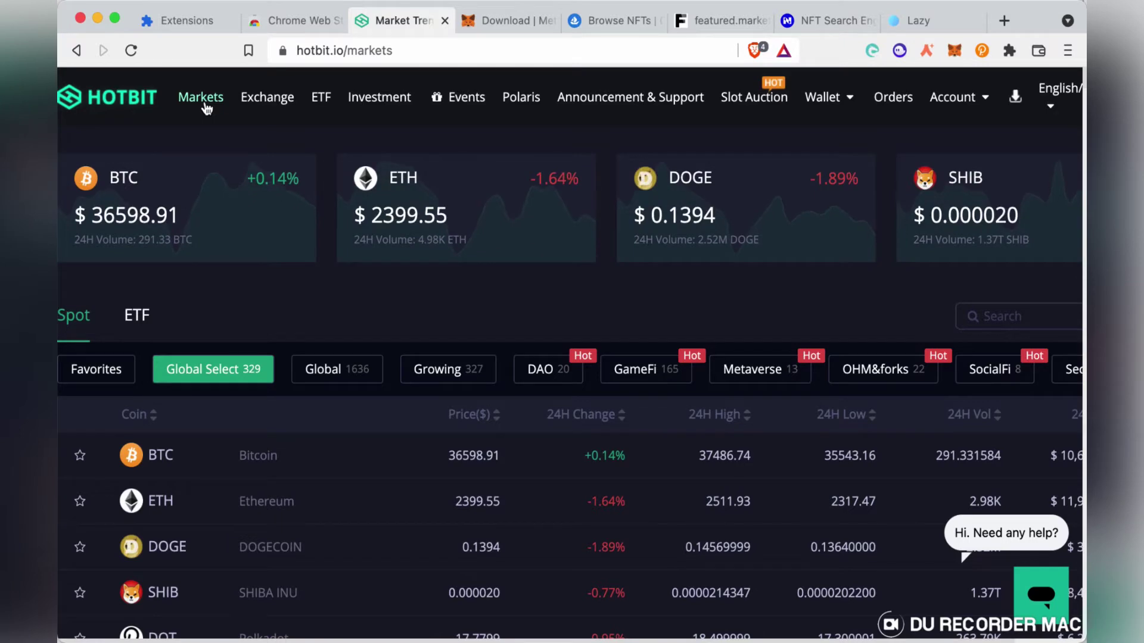
Step: Look through the market categories and the Global Select spot coin list with its prices and 24-hour figures
scroll(468, 325, "down", 1)
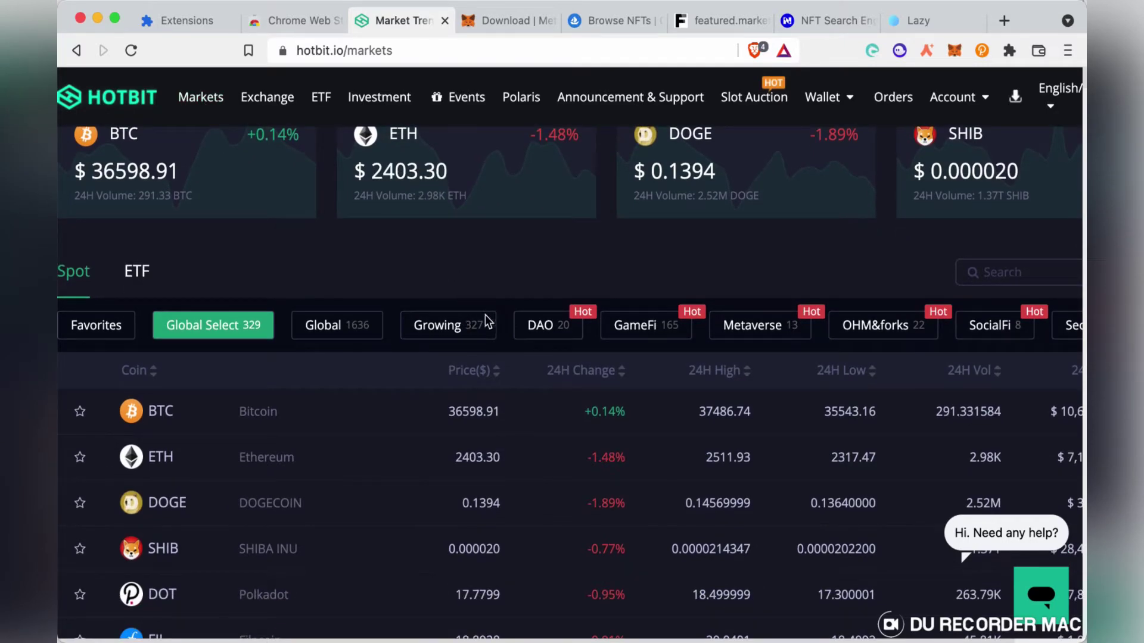
scroll(838, 325, "right", 3)
scroll(843, 327, "left", 3)
scroll(537, 608, "down", 10)
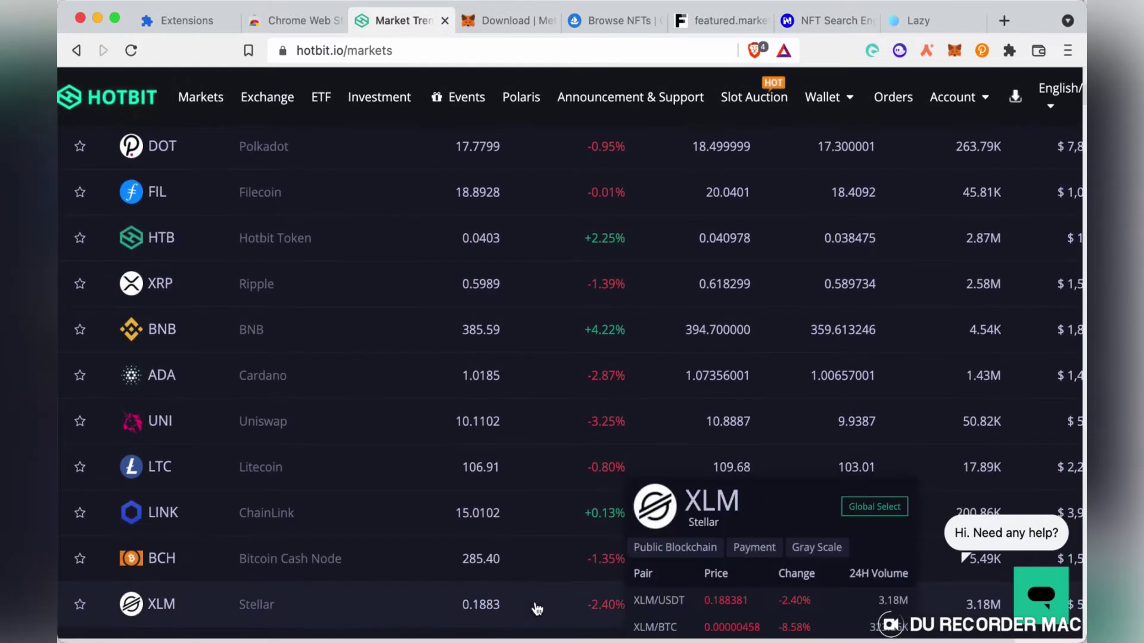
scroll(536, 608, "down", 1)
scroll(540, 384, "down", 4)
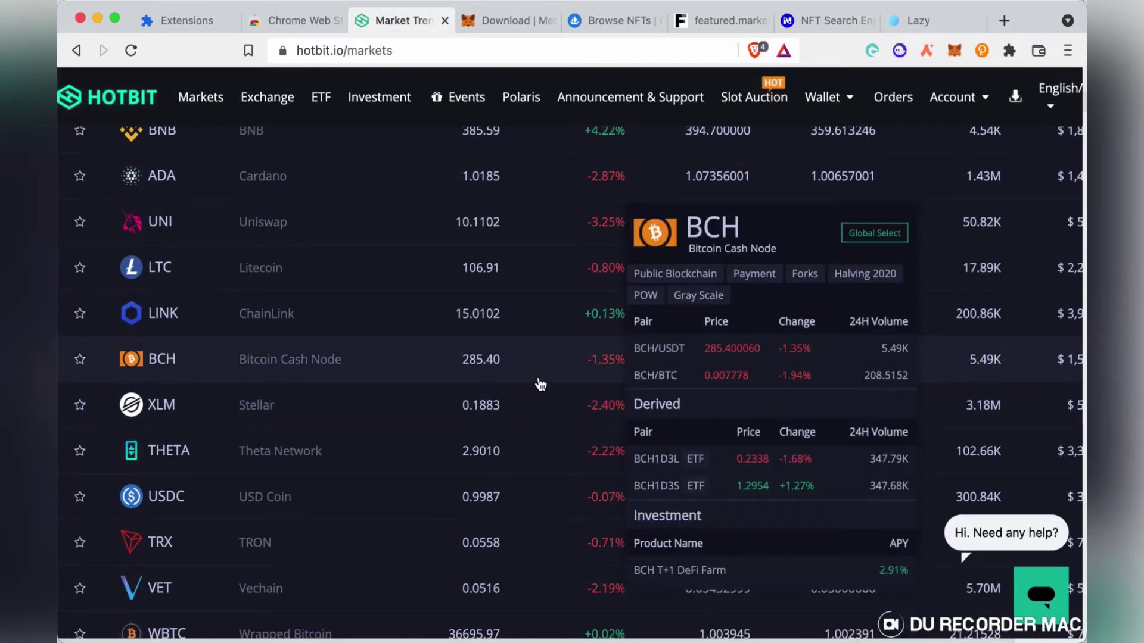
scroll(430, 498, "down", 8)
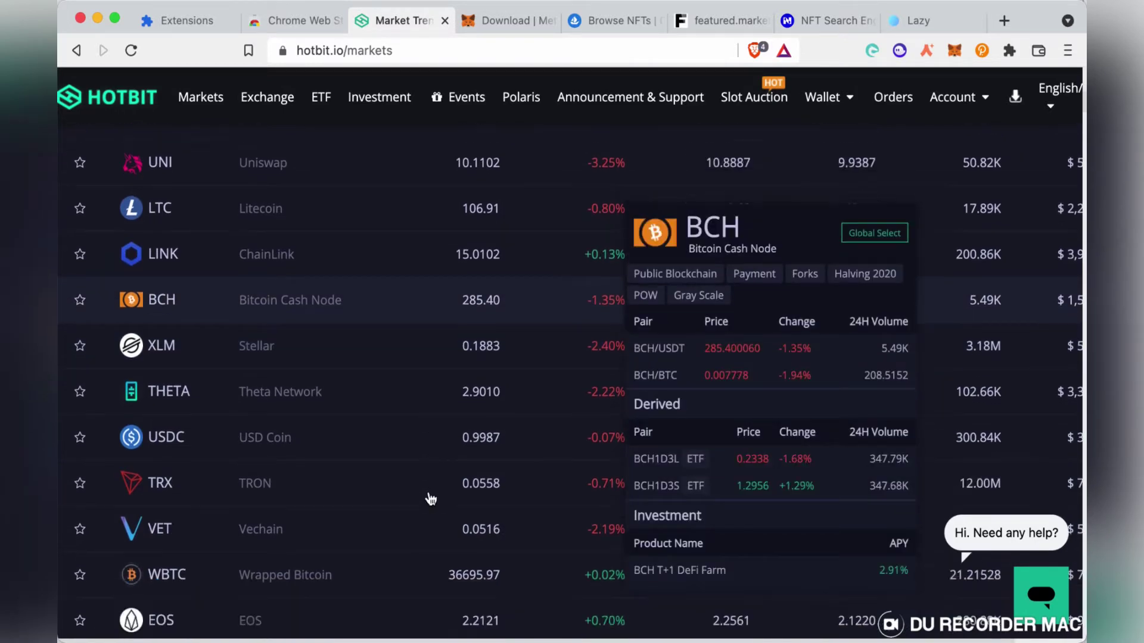
scroll(430, 495, "down", 8)
scroll(429, 493, "up", 20)
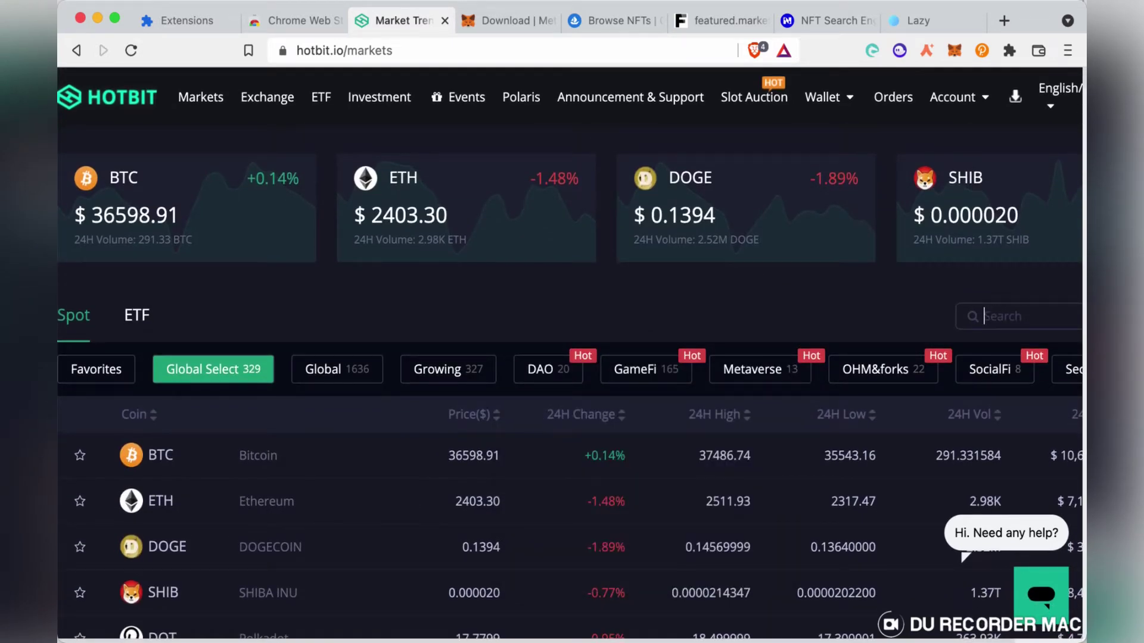
type("fftm")
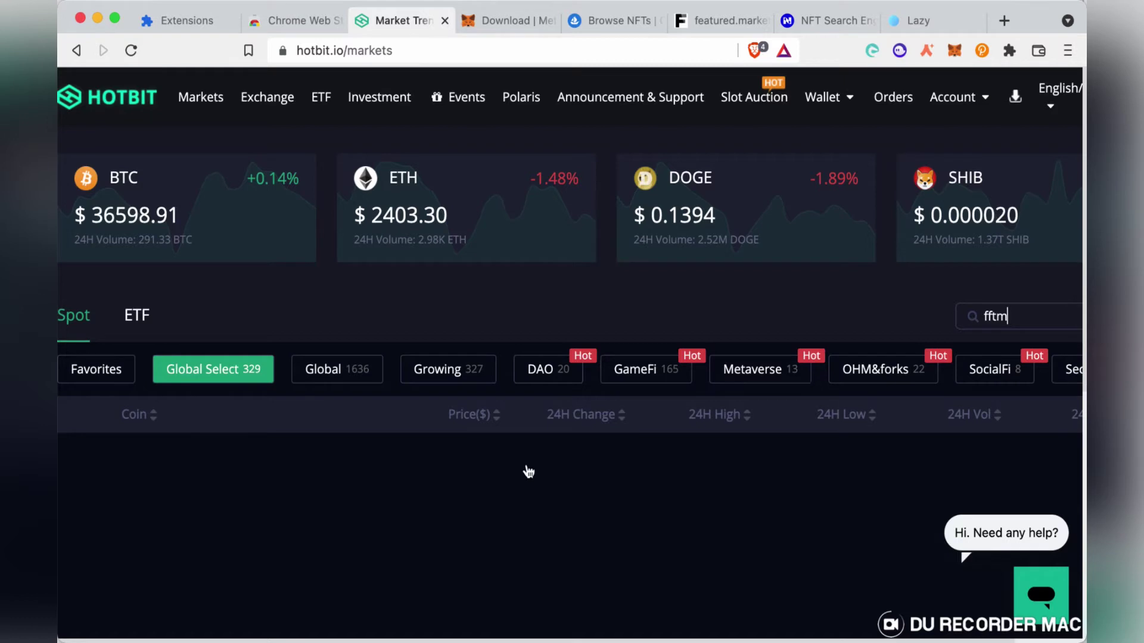
key("BackSpace")
key("BackSpace")
key("BackSpace")
key("BackSpace")
Step: Search the spot market list for "ftm"
mouse_move(549, 485)
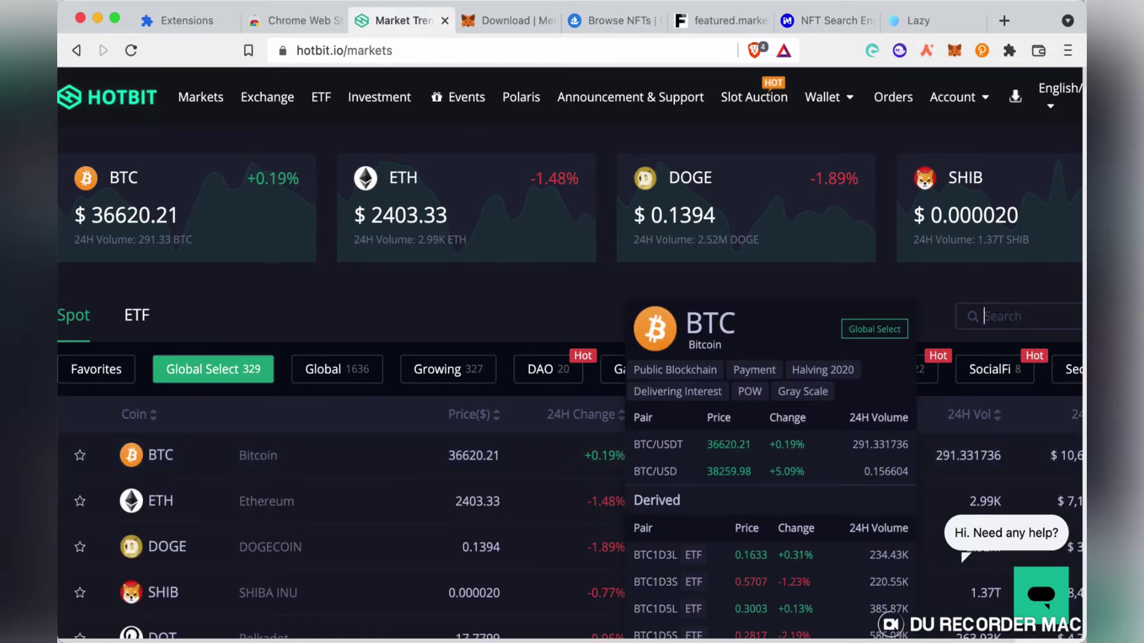
type("ftm")
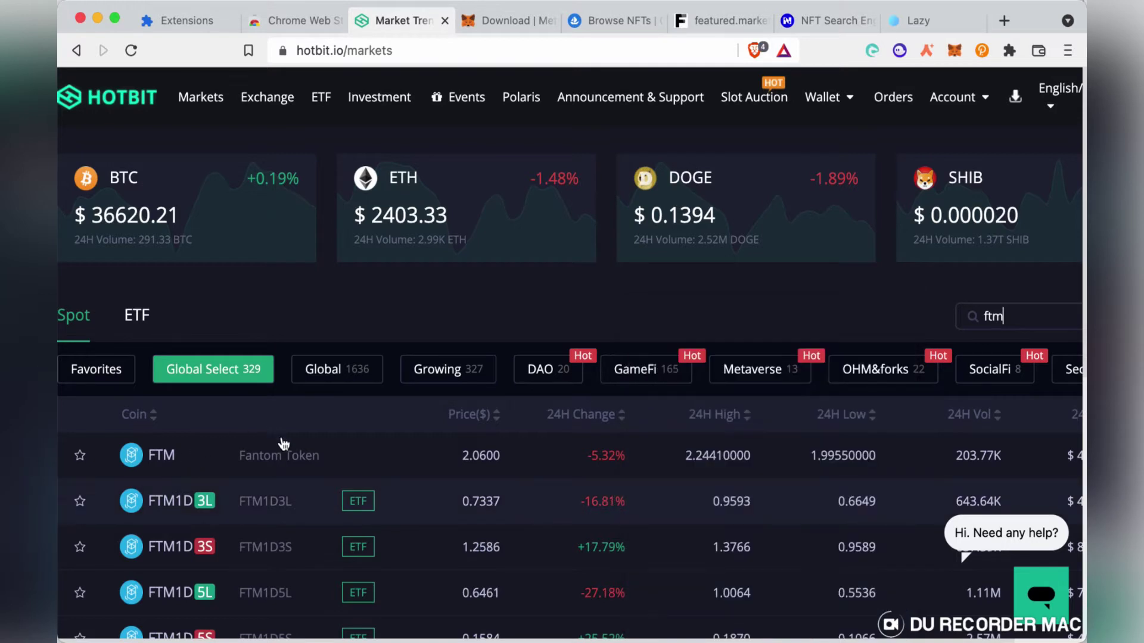
Step: Open the FTM/USDT trading page from the Fantom Token entry in the market search results
mouse_move(226, 454)
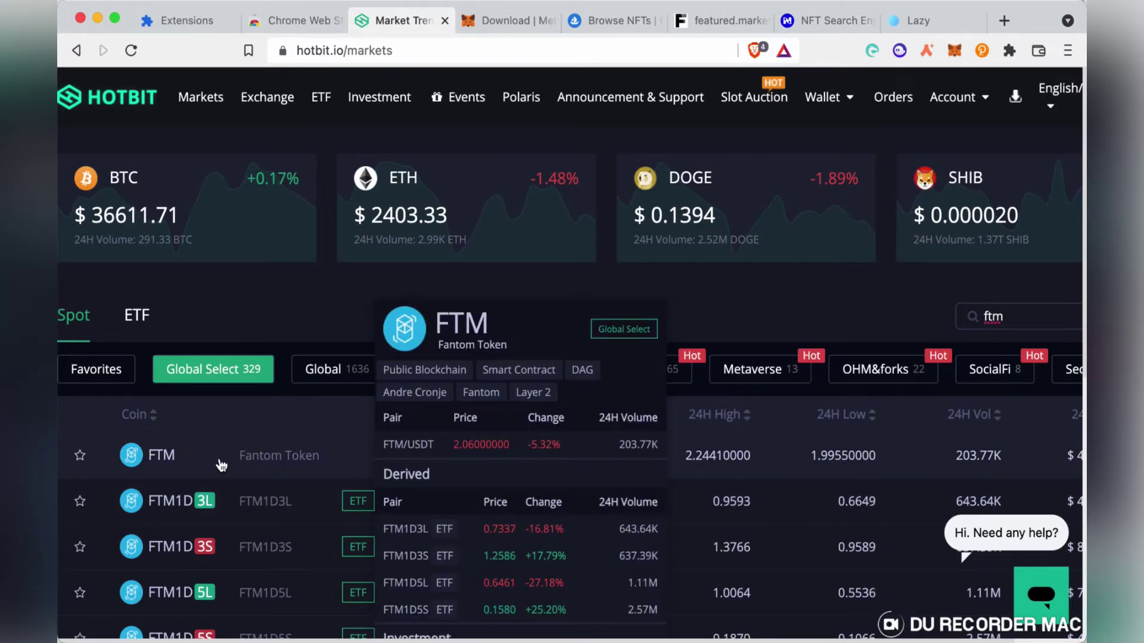
left_click(221, 465)
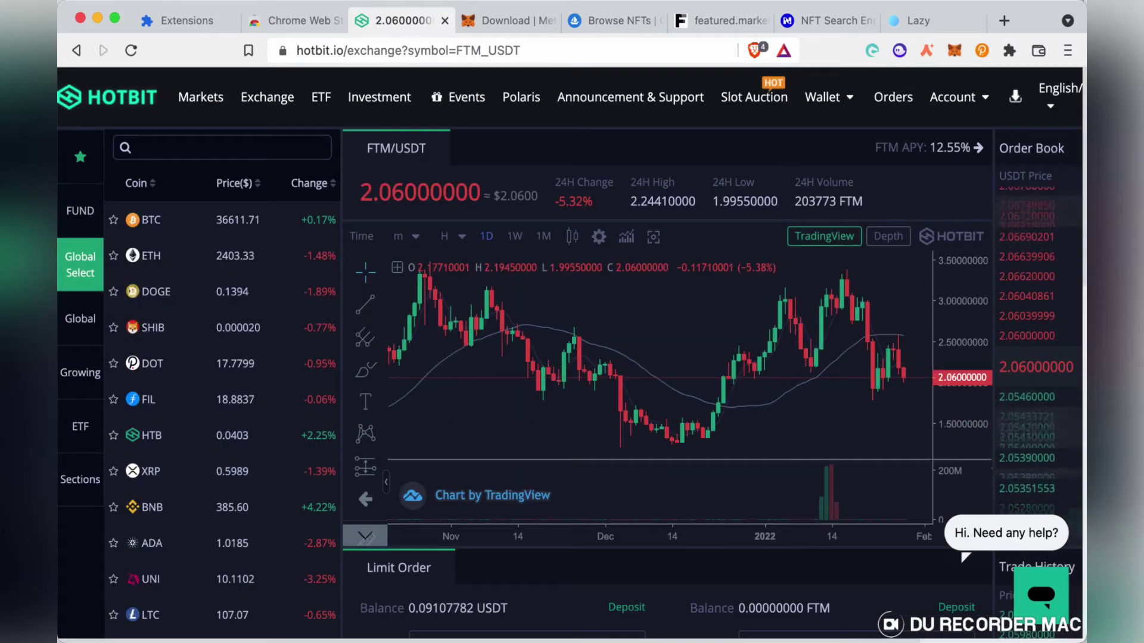
scroll(878, 170, "down", 3)
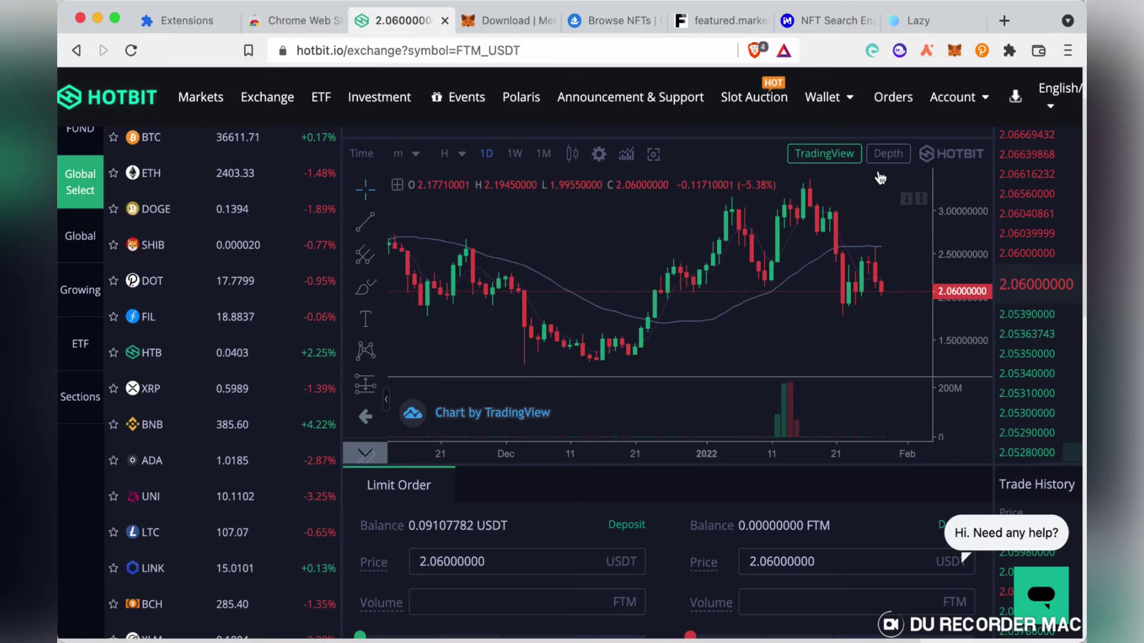
scroll(896, 131, "up", 3)
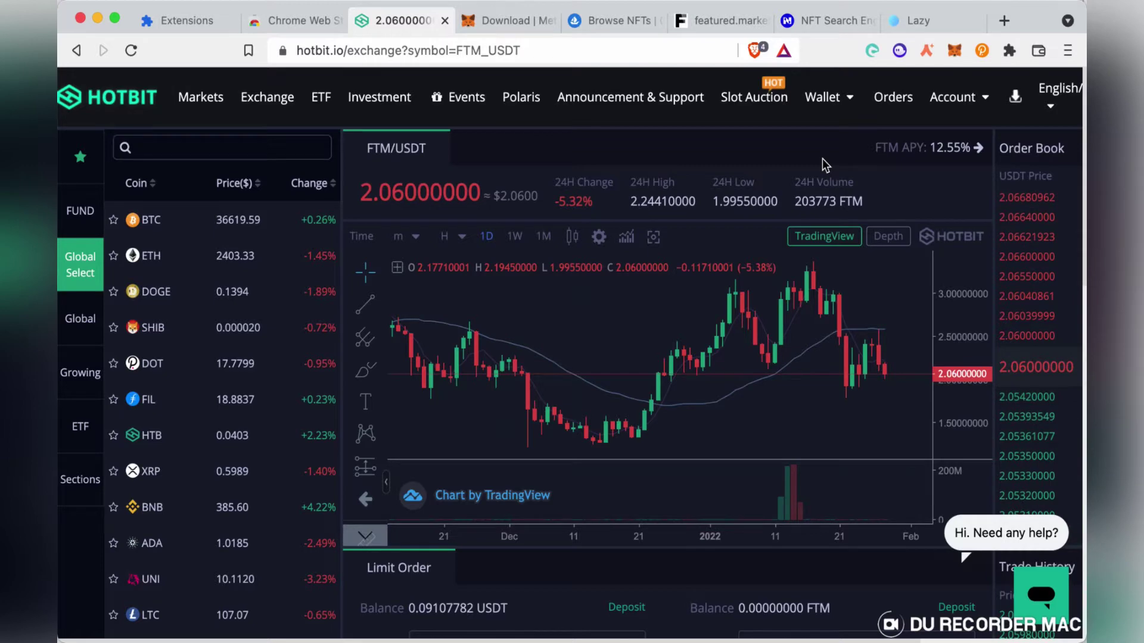
Step: Examine the FTM/USDT price chart, the limit order forms for buying and selling FTM, and the order area below them
scroll(822, 158, "down", 4)
scroll(825, 166, "up", 3)
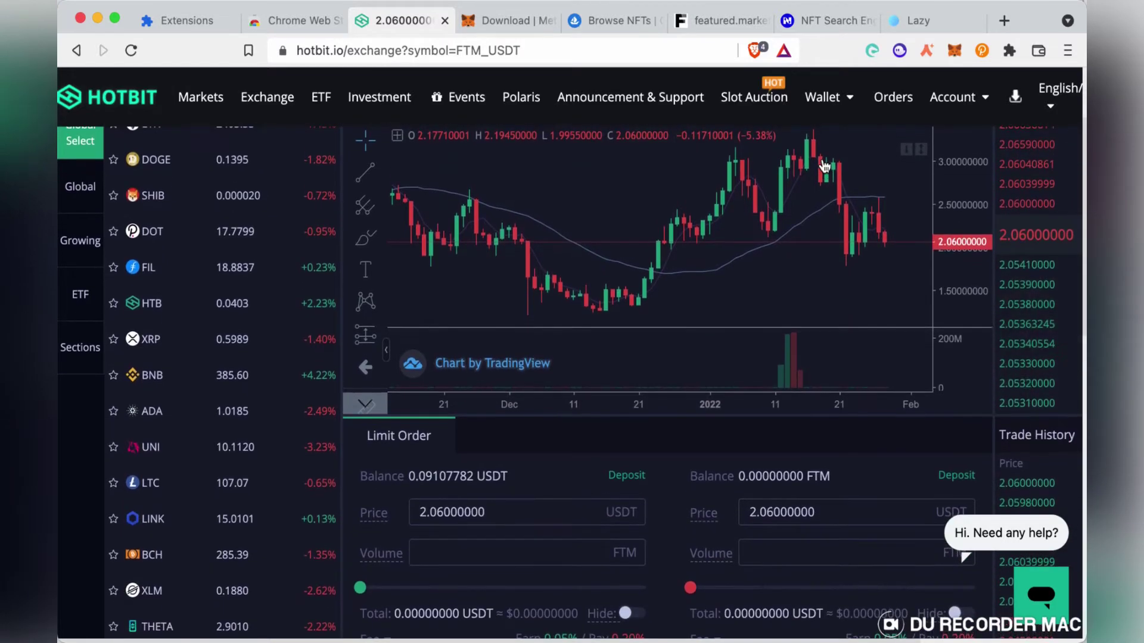
scroll(825, 165, "up", 2)
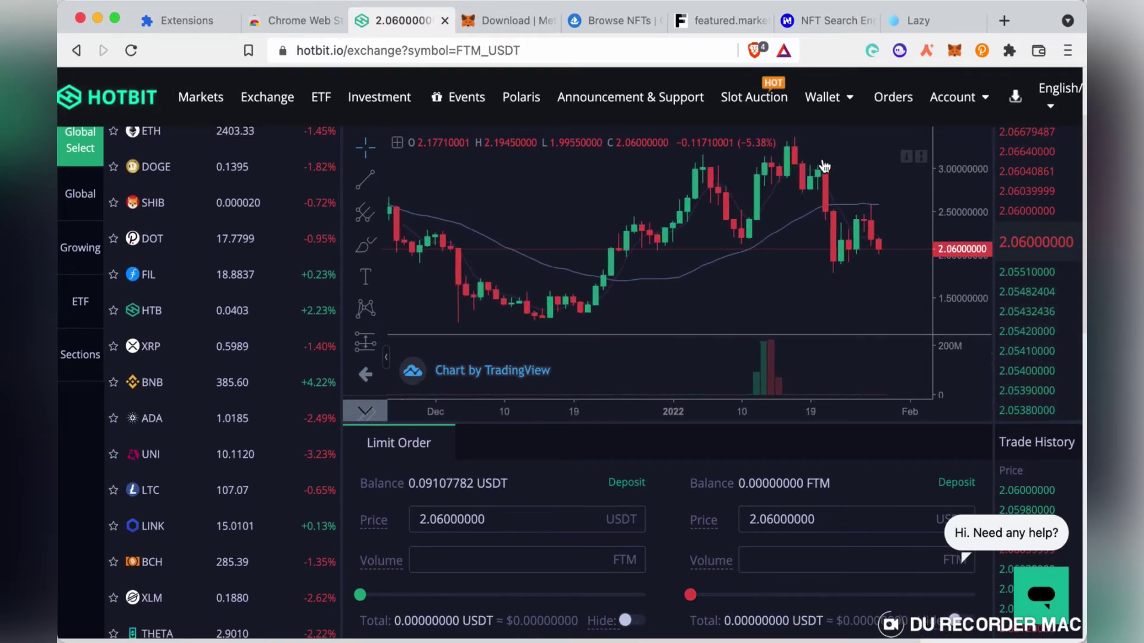
scroll(881, 123, "up", 3)
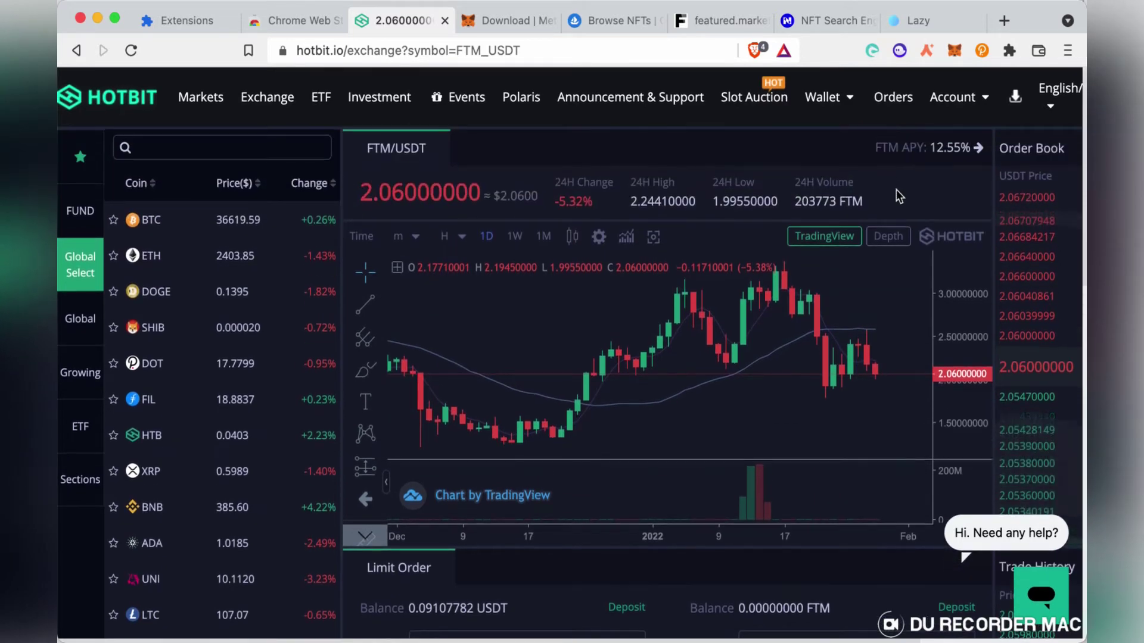
scroll(925, 201, "down", 5)
scroll(925, 201, "down", 3)
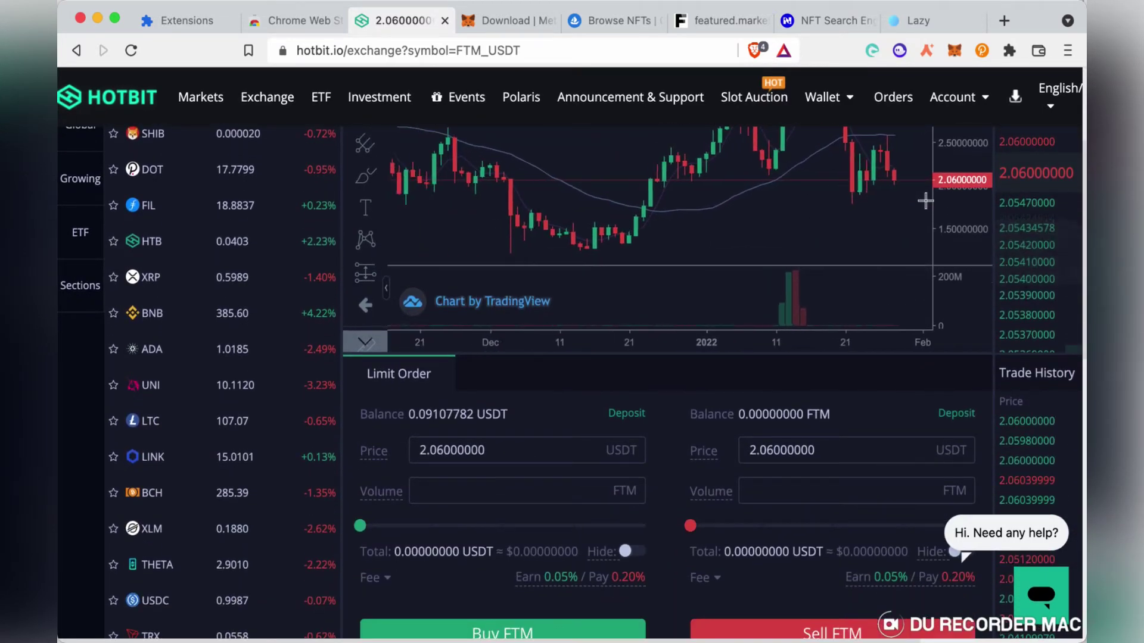
scroll(717, 373, "down", 3)
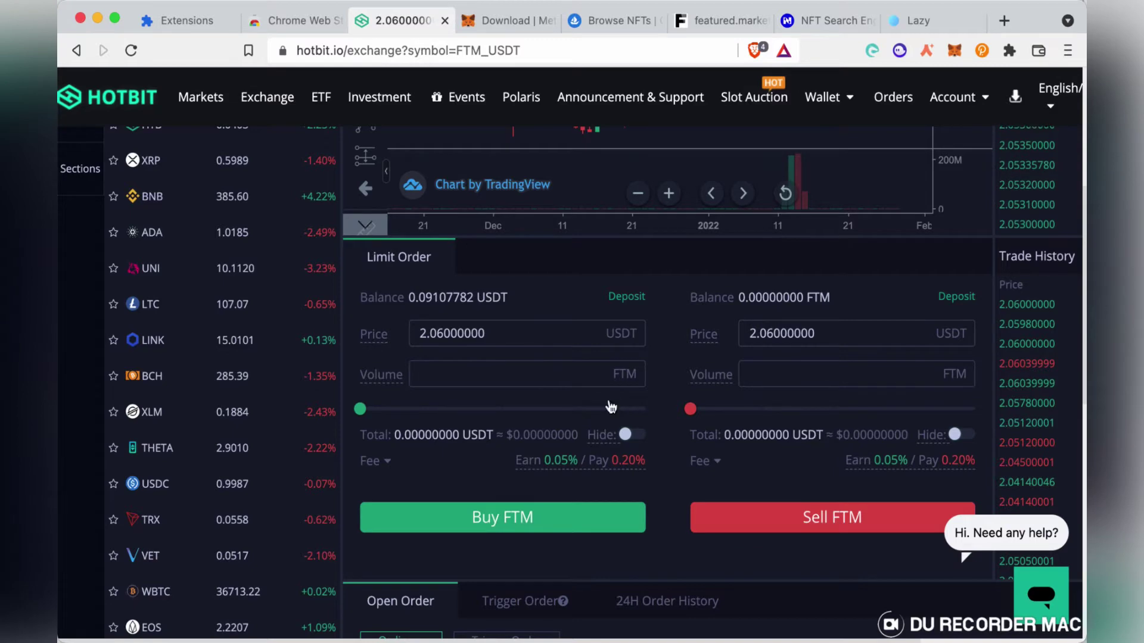
scroll(608, 400, "up", 3)
scroll(610, 427, "down", 5)
scroll(613, 433, "down", 2)
scroll(613, 434, "up", 2)
scroll(613, 433, "down", 2)
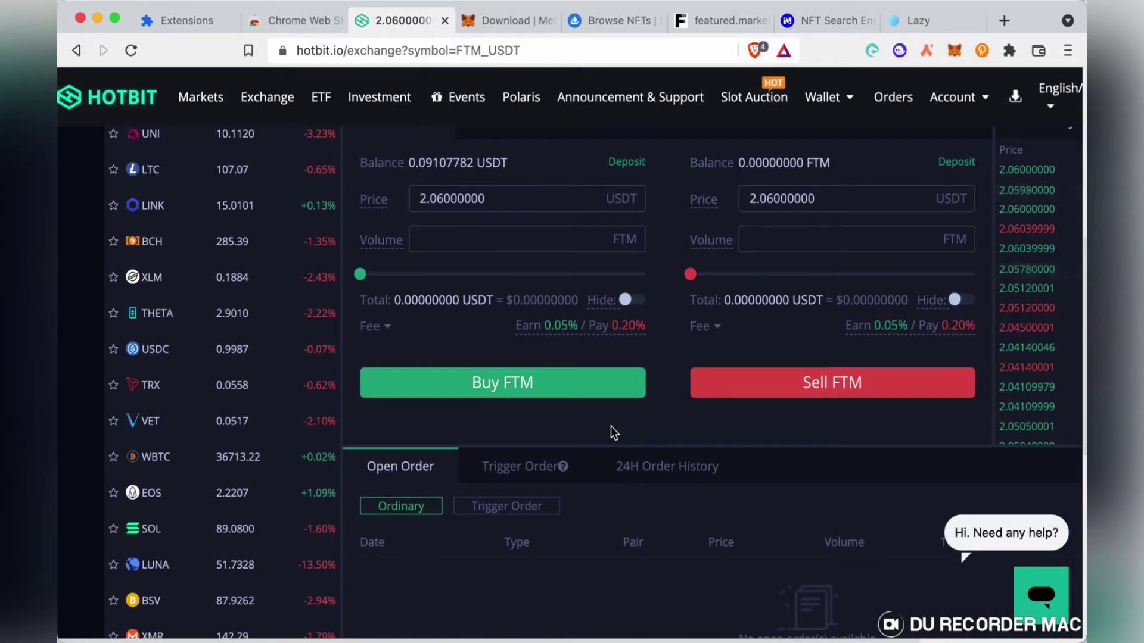
scroll(610, 427, "up", 4)
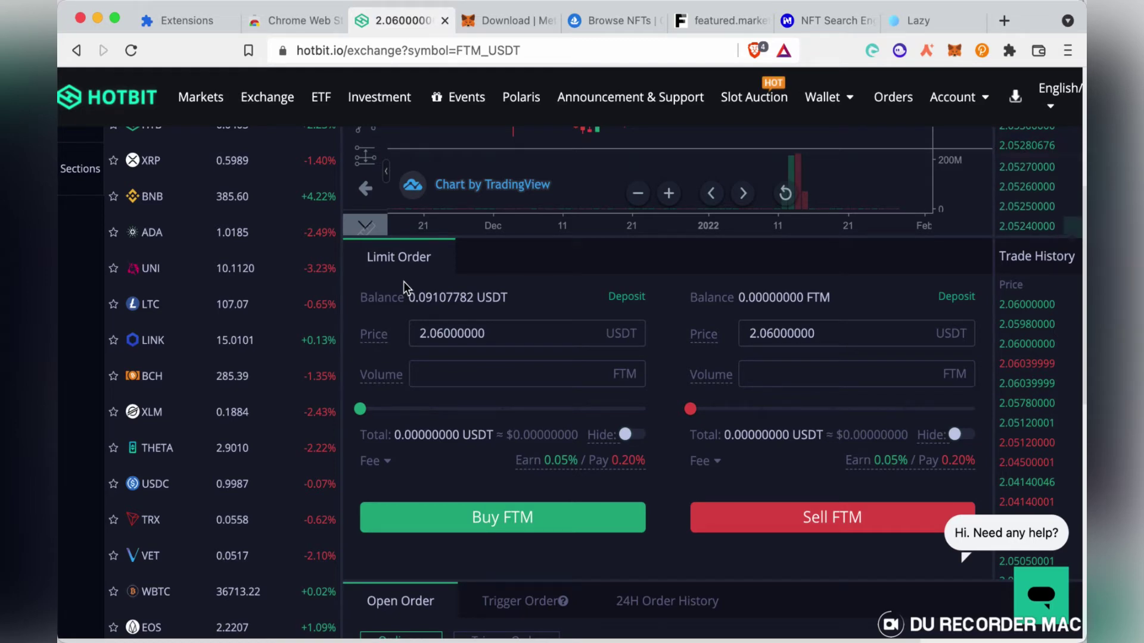
scroll(533, 280, "up", 1)
scroll(533, 272, "up", 5)
scroll(533, 272, "down", 6)
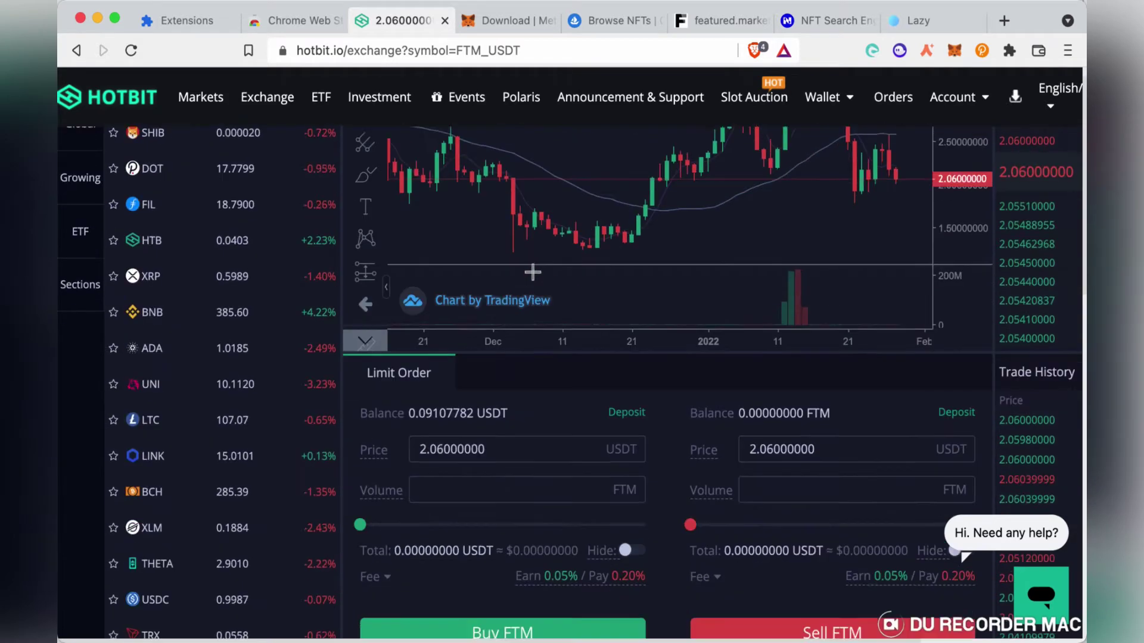
Step: Check the Trigger Order view for FTM/USDT and return to the Open Order view
scroll(533, 272, "down", 1)
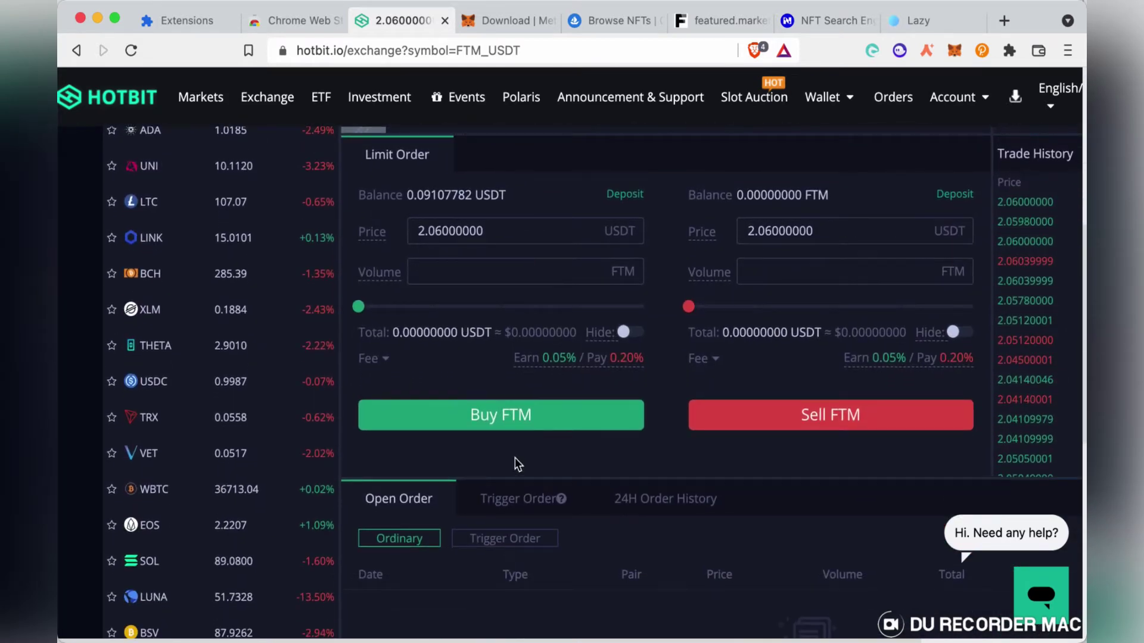
scroll(516, 465, "down", 5)
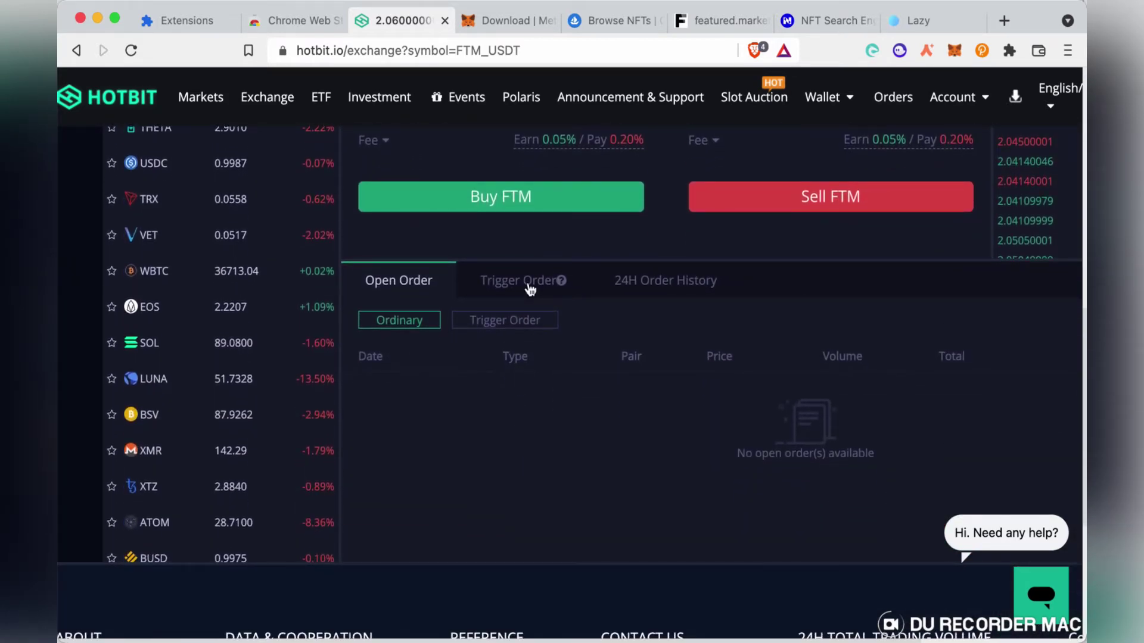
left_click(530, 290)
left_click(421, 293)
Step: Set the FTM limit buy price to 1.9 USDT and the order amount to the full available balance
scroll(420, 293, "up", 12)
scroll(419, 293, "down", 3)
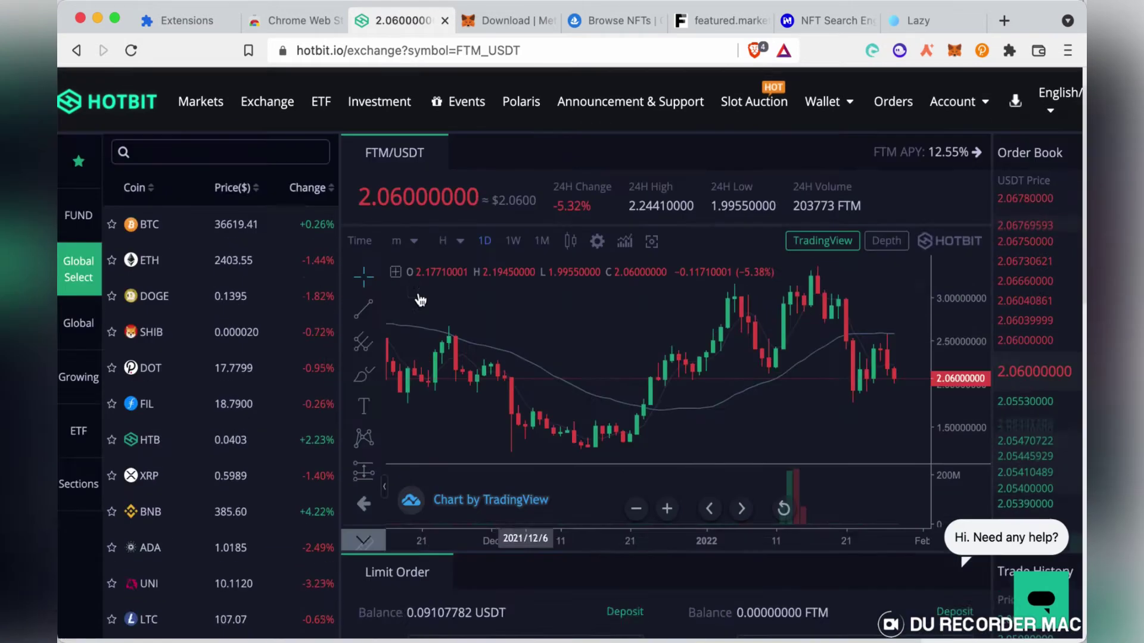
scroll(544, 577, "down", 2)
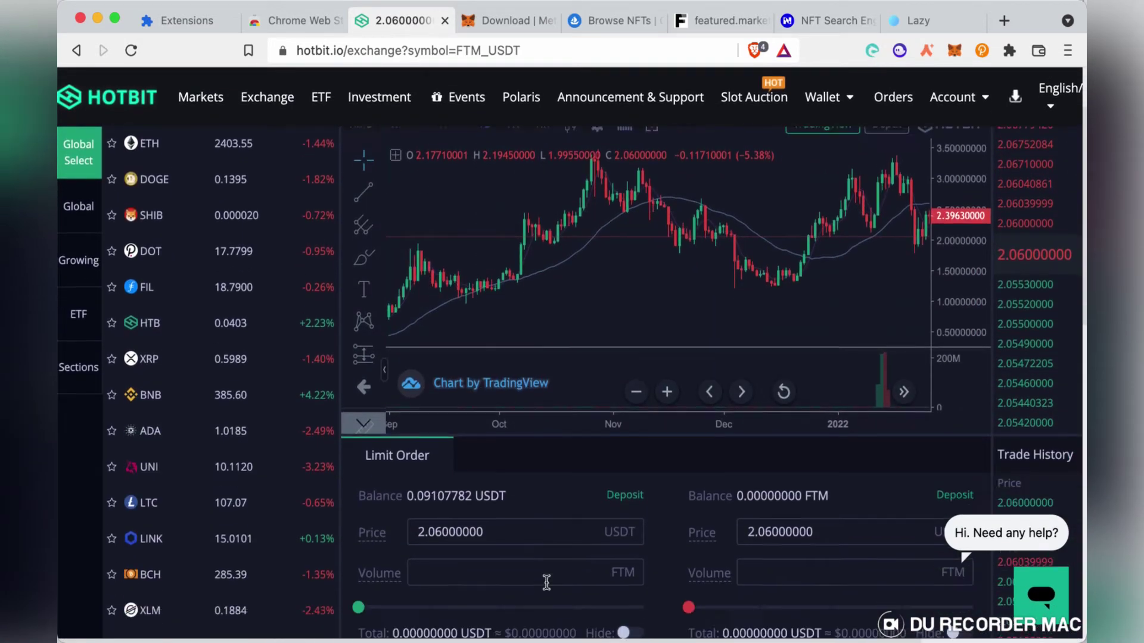
scroll(546, 582, "down", 7)
scroll(546, 595, "down", 2)
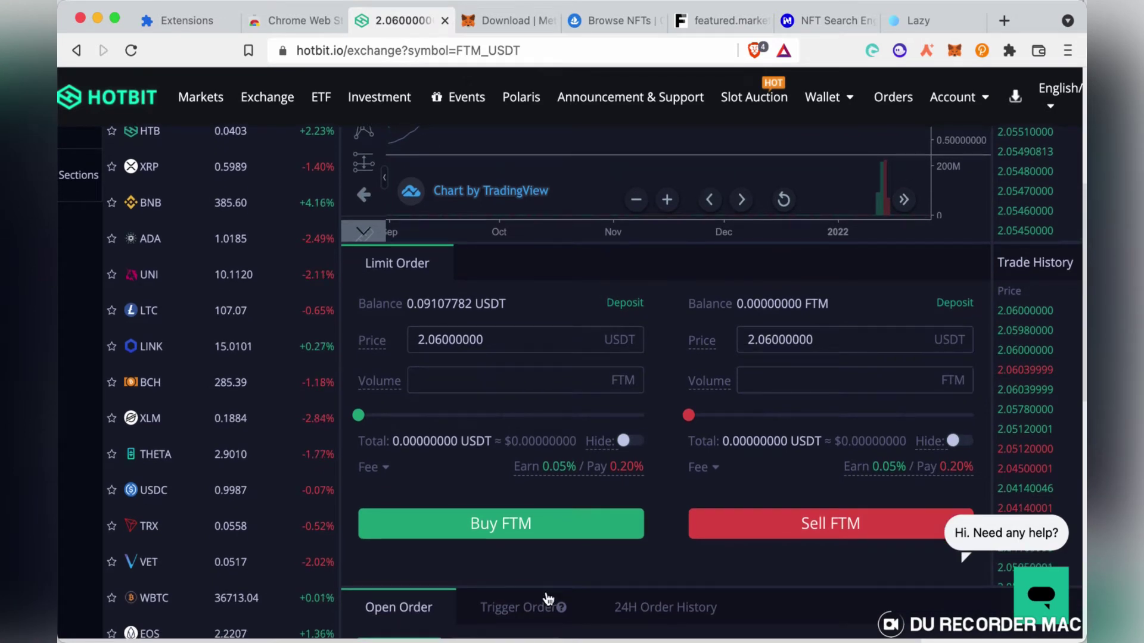
scroll(548, 598, "down", 1)
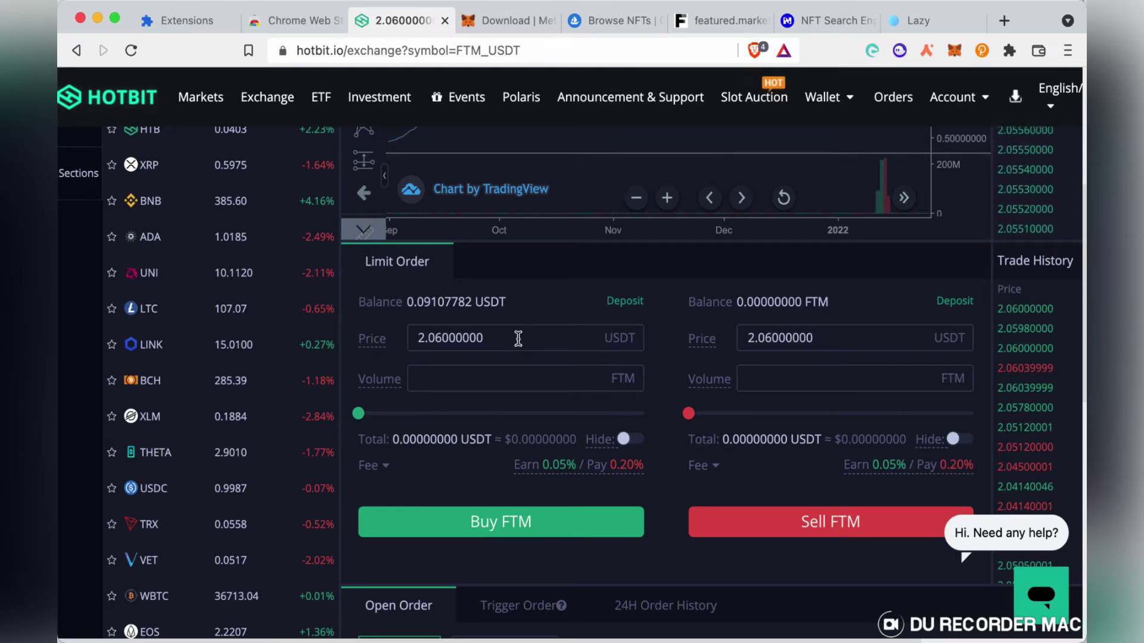
key("BackSpace")
key("BackSpace")
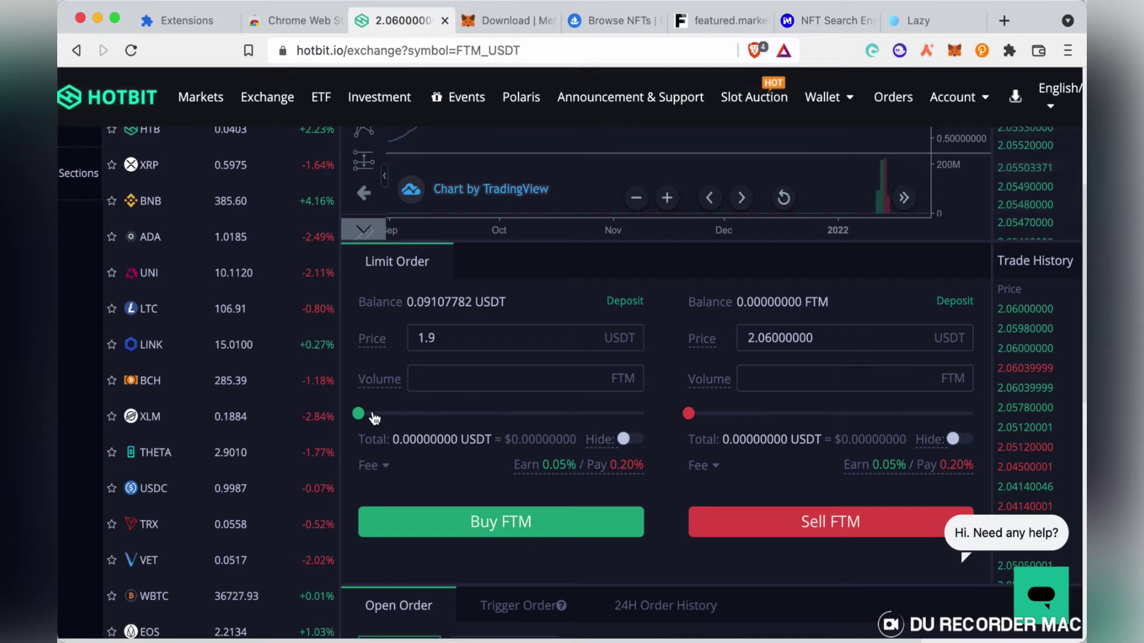
left_click_drag(359, 415, 679, 420)
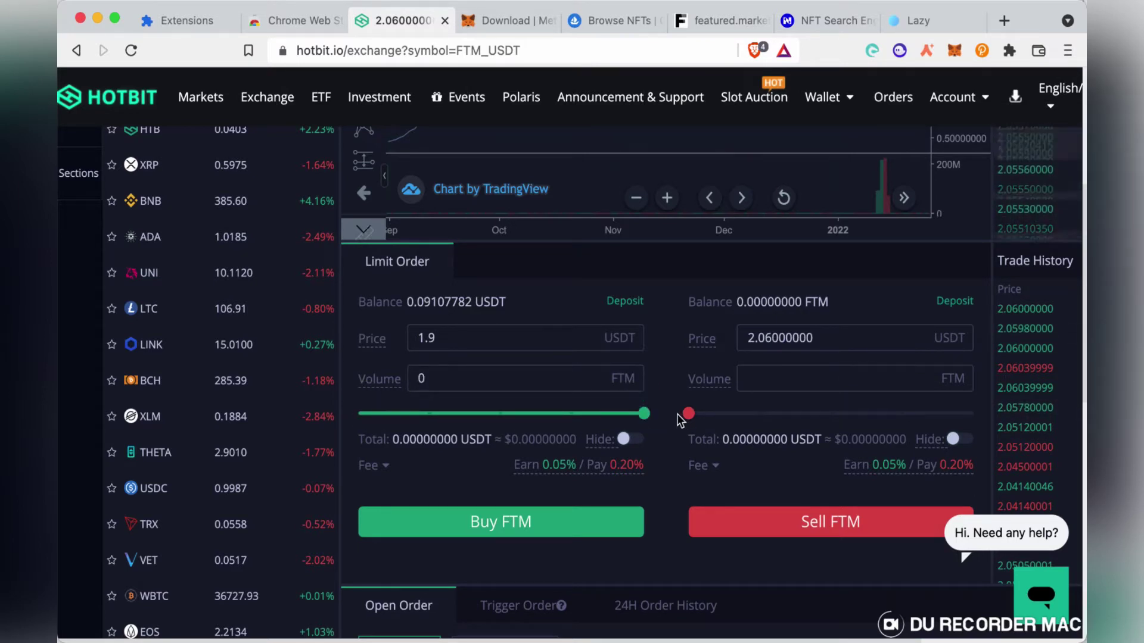
Step: Display the explanation of the maker bonus and taker fee rates for the FTM buy order
scroll(670, 485, "up", 2)
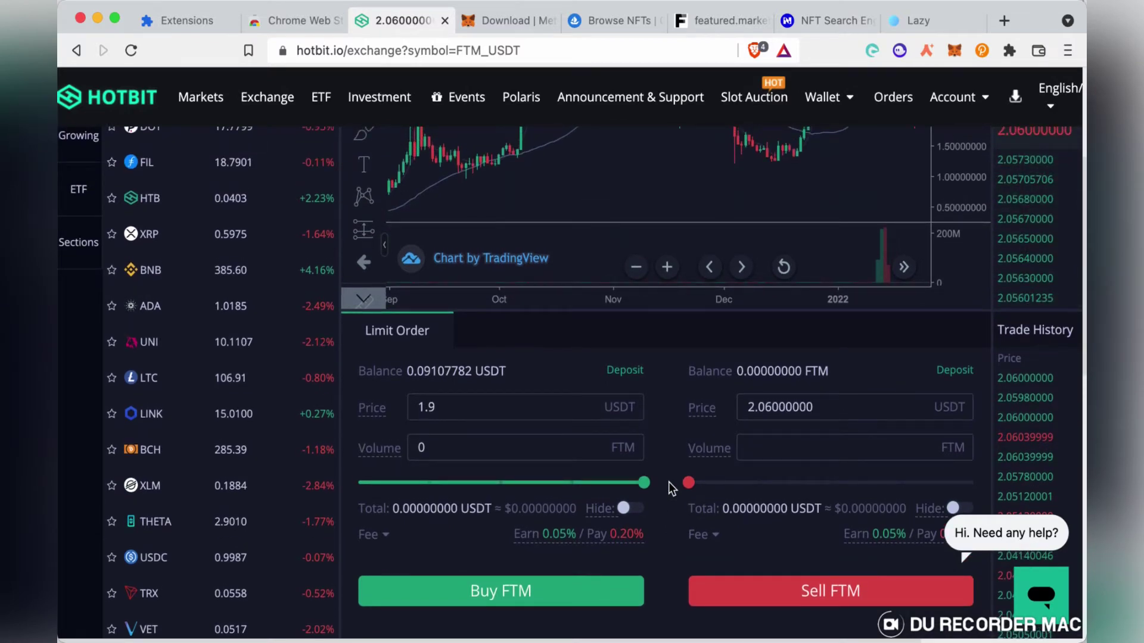
mouse_move(596, 534)
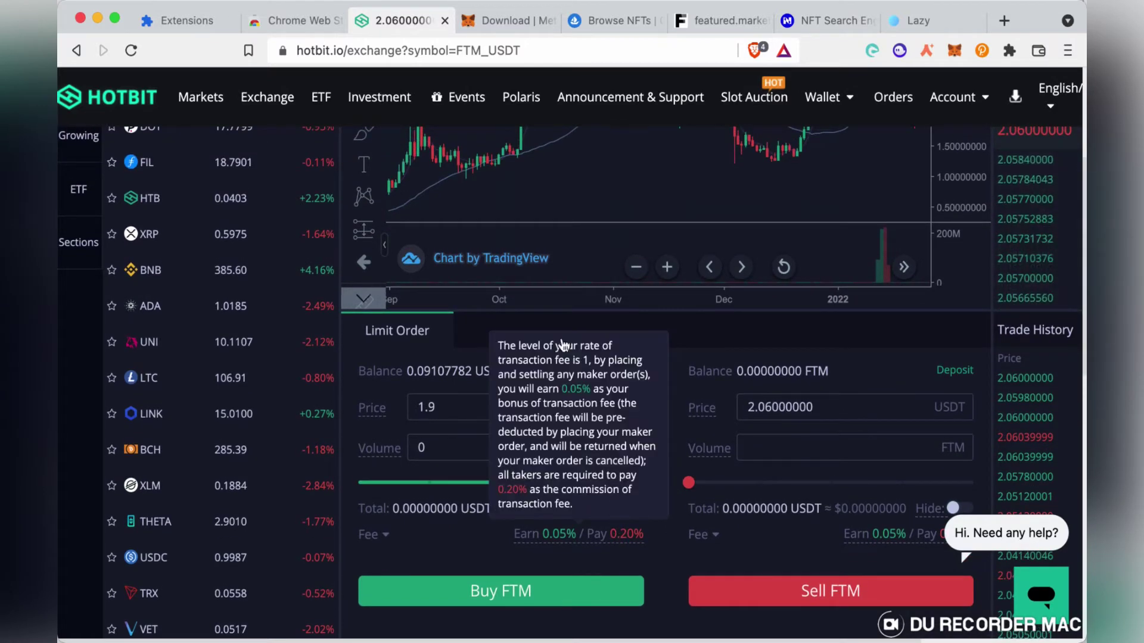
scroll(494, 601, "down", 1)
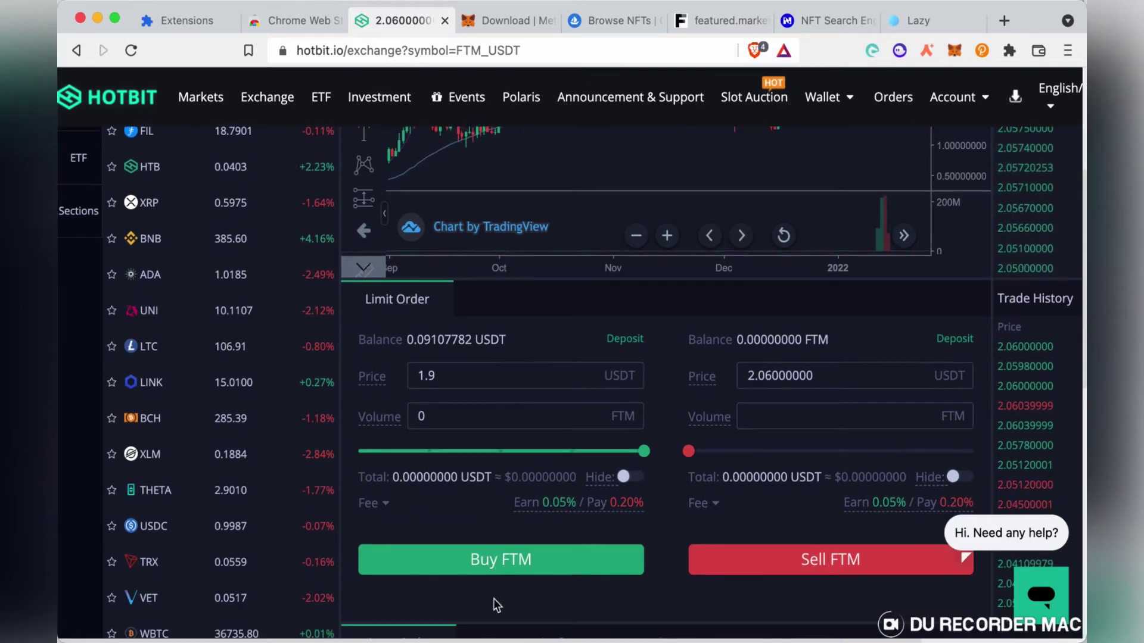
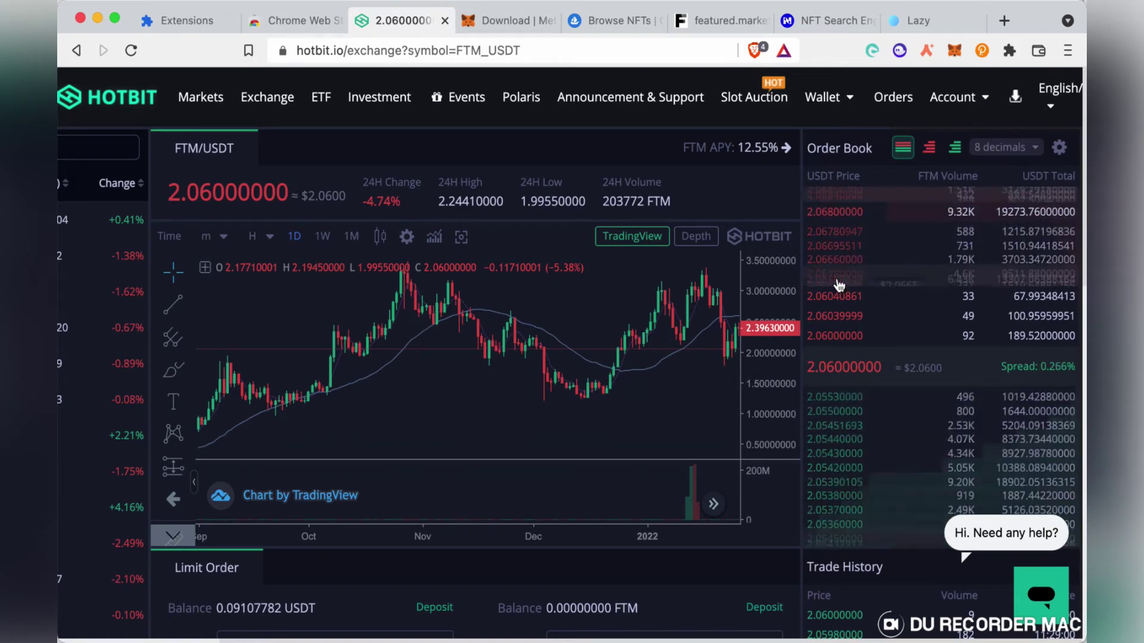
Step: Set the FTM limit order price to 2.0533 USDT and the buy amount to 100% of the balance
scroll(777, 523, "down", 3)
scroll(777, 524, "down", 2)
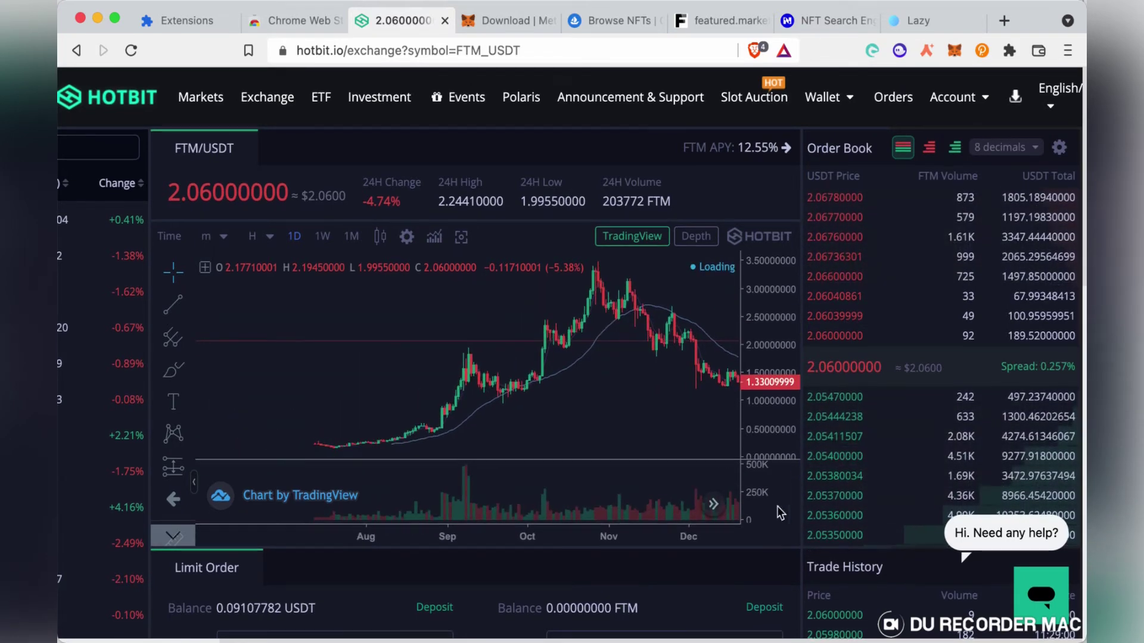
scroll(755, 571, "down", 3)
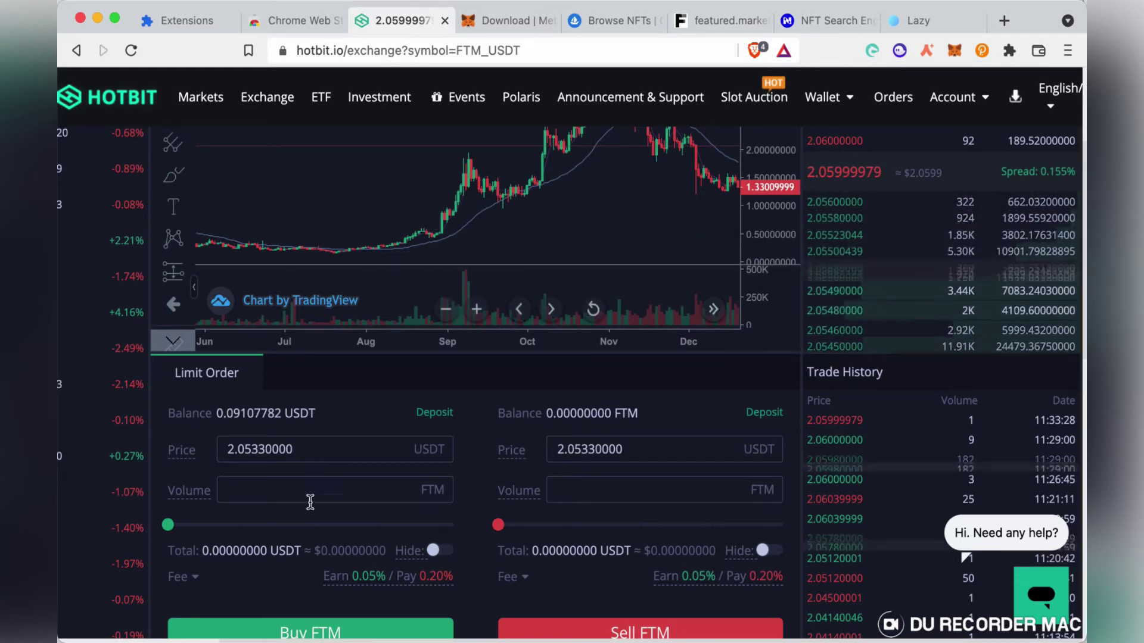
scroll(300, 481, "down", 2)
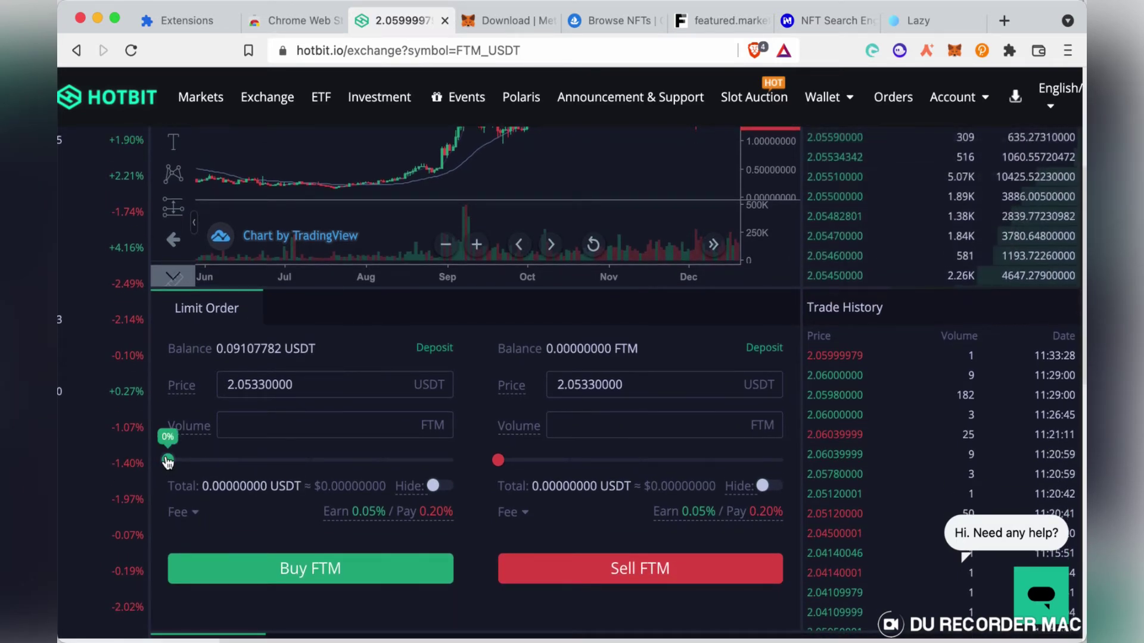
left_click_drag(218, 456, 455, 481)
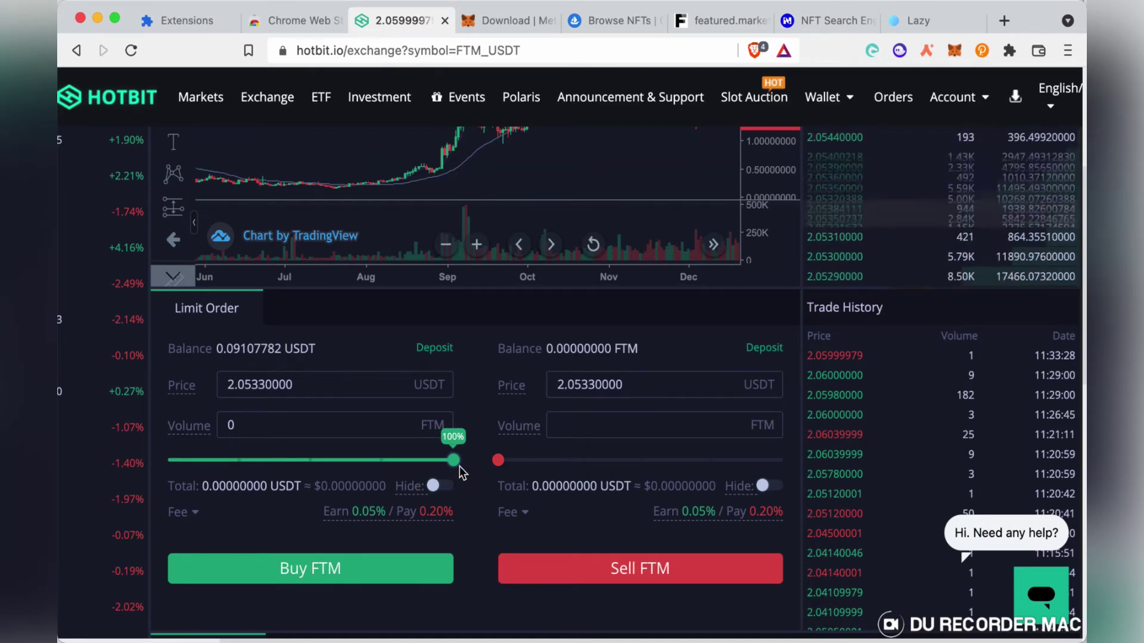
scroll(407, 524, "down", 4)
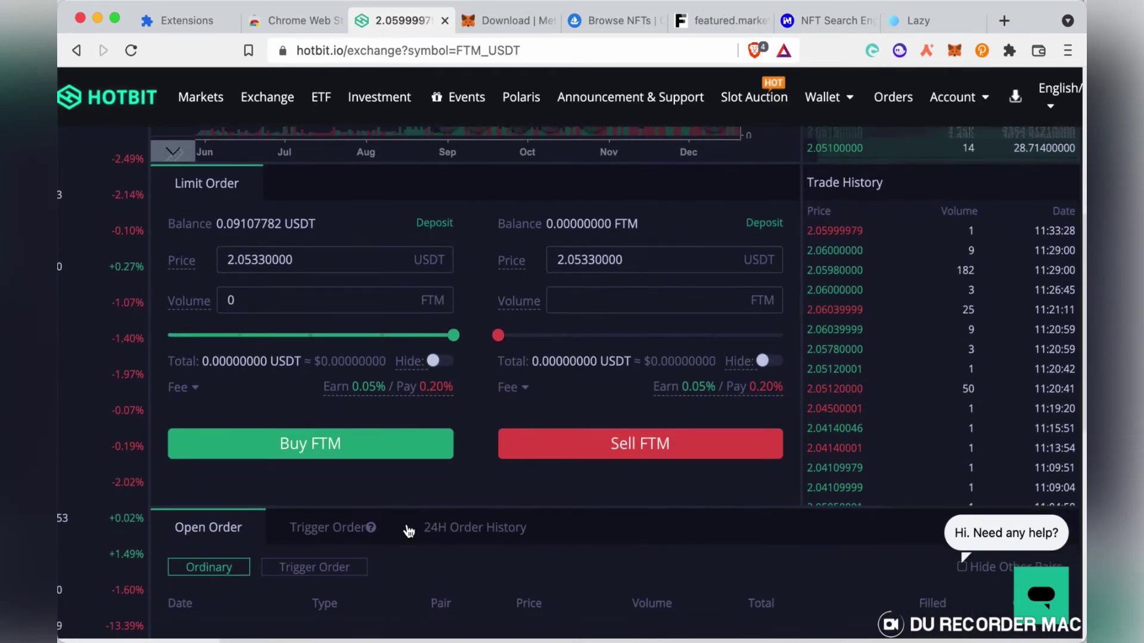
scroll(407, 524, "up", 2)
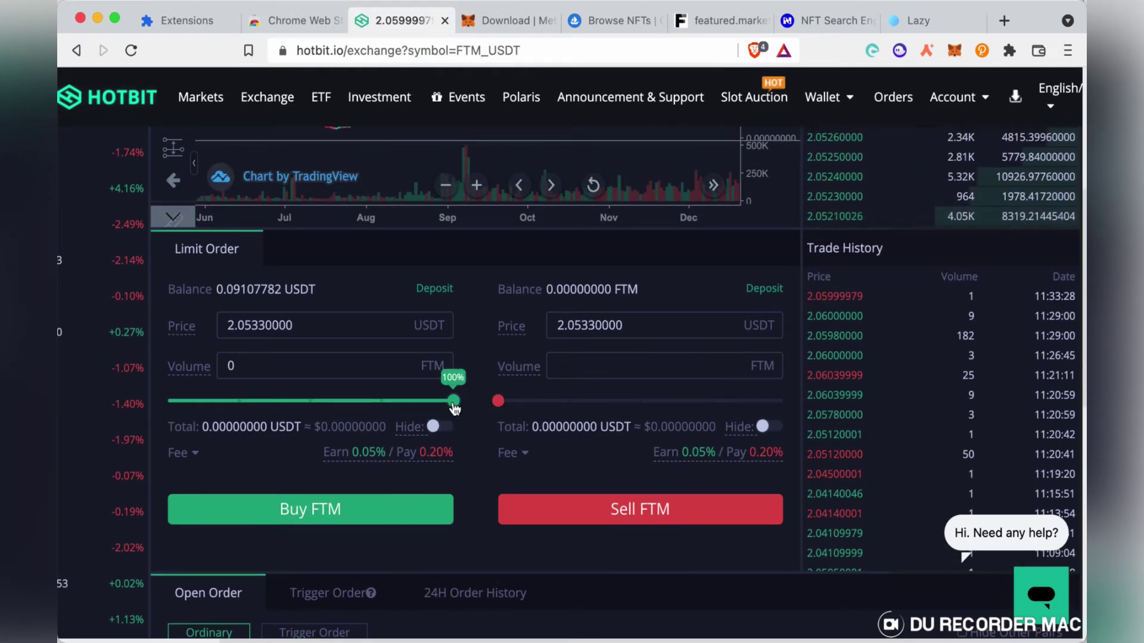
left_click_drag(341, 412, 465, 413)
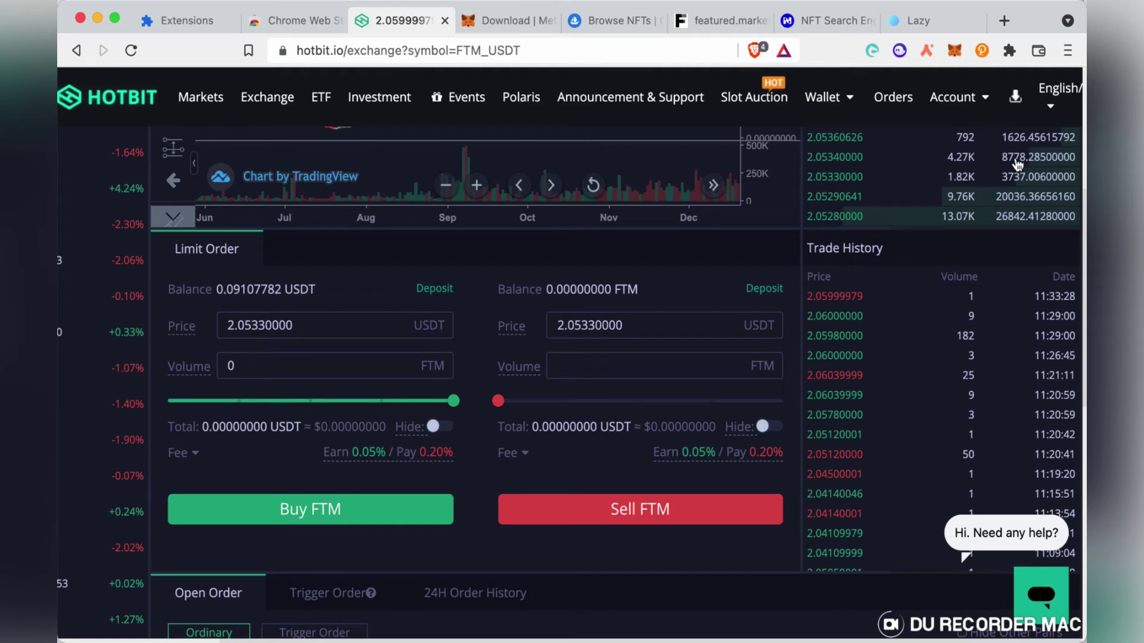
Step: Review the order book and price chart alongside the limit order form for selling FTM
scroll(670, 404, "up", 5)
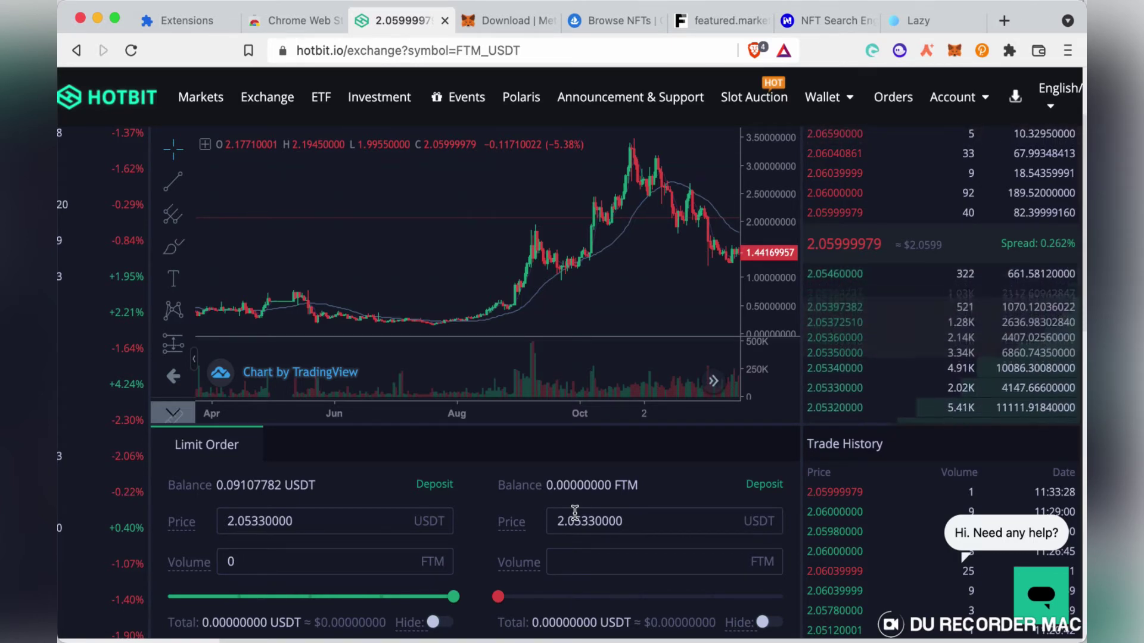
scroll(575, 512, "down", 5)
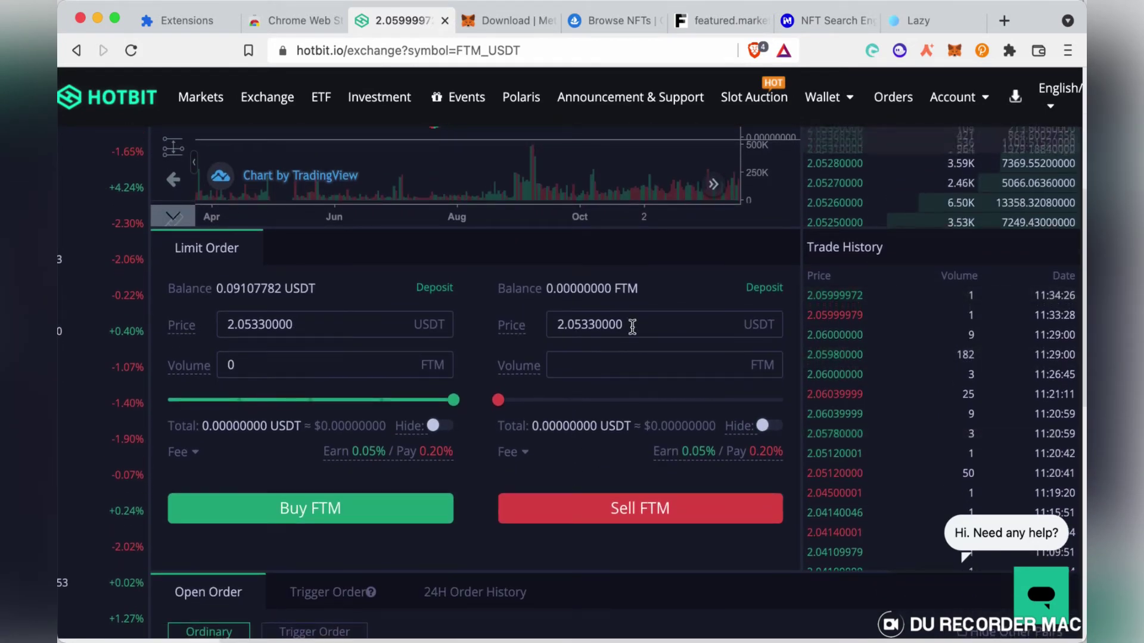
scroll(657, 245, "up", 1)
scroll(655, 241, "up", 1)
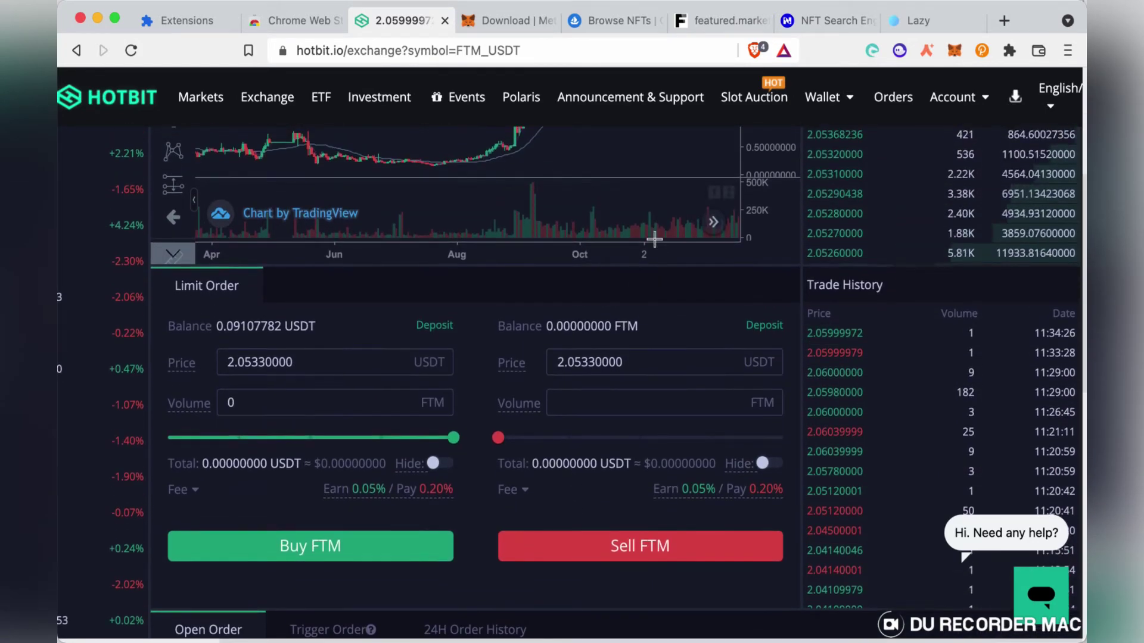
scroll(602, 244, "up", 2)
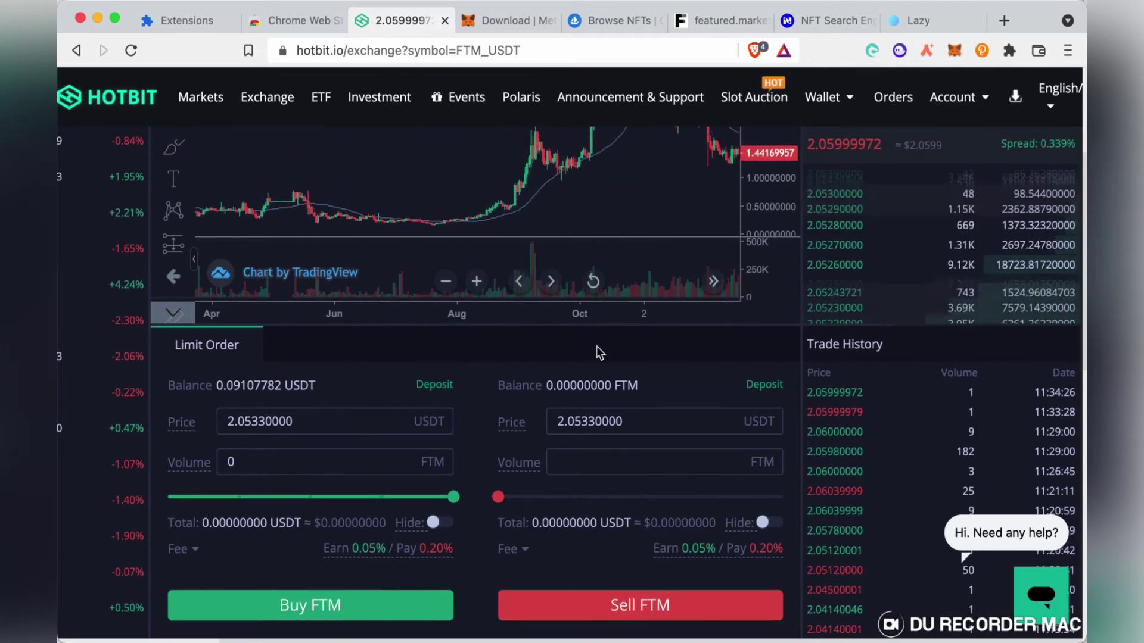
Step: Fill the limit order price with the 2.05272601 USDT bid from the FTM order book
left_click(641, 421)
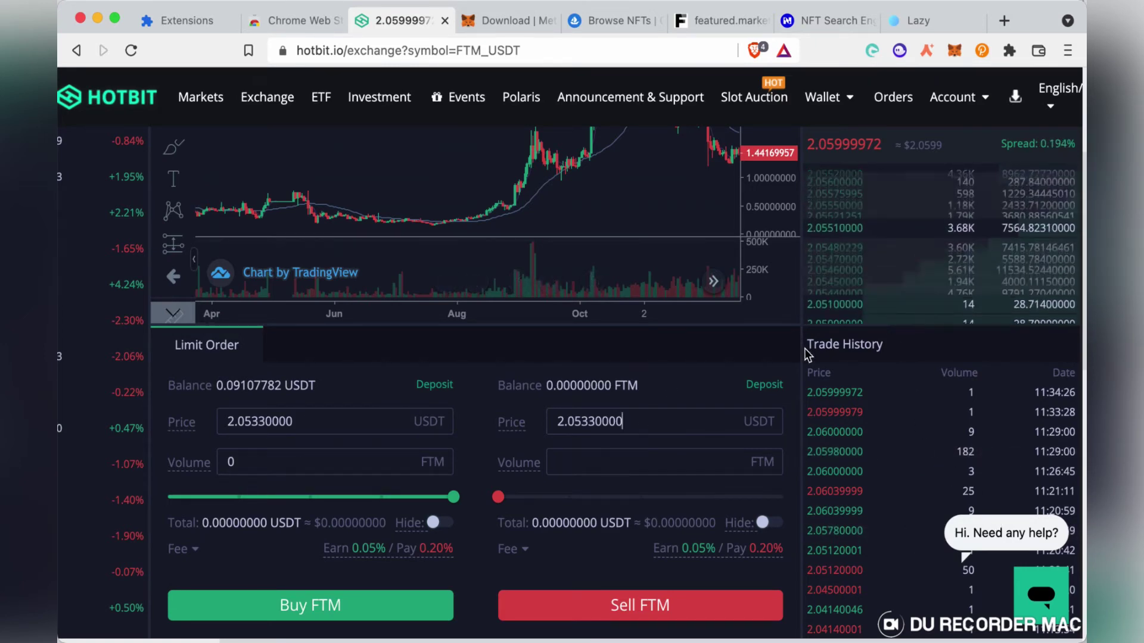
scroll(792, 352, "up", 2)
scroll(791, 351, "down", 3)
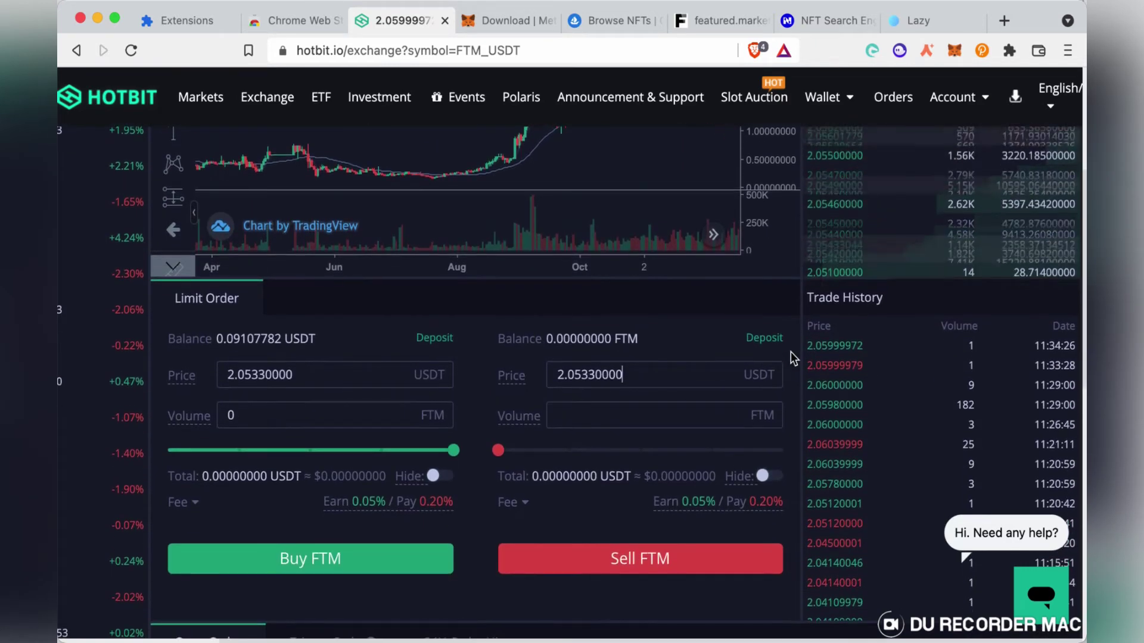
scroll(792, 352, "up", 3)
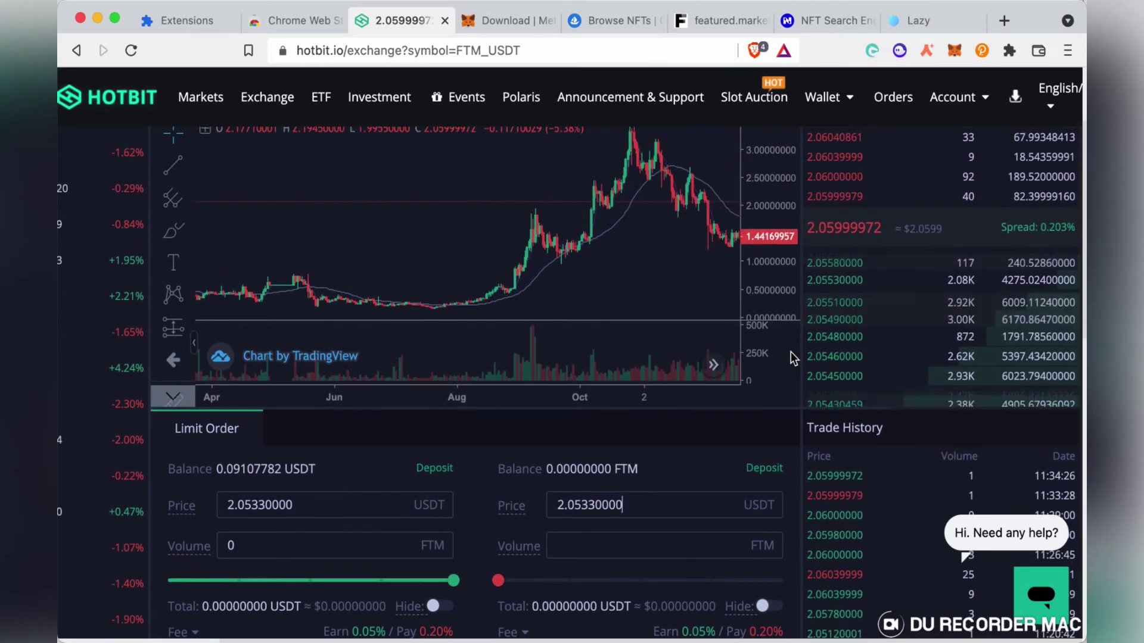
scroll(788, 426, "up", 3)
scroll(789, 427, "up", 2)
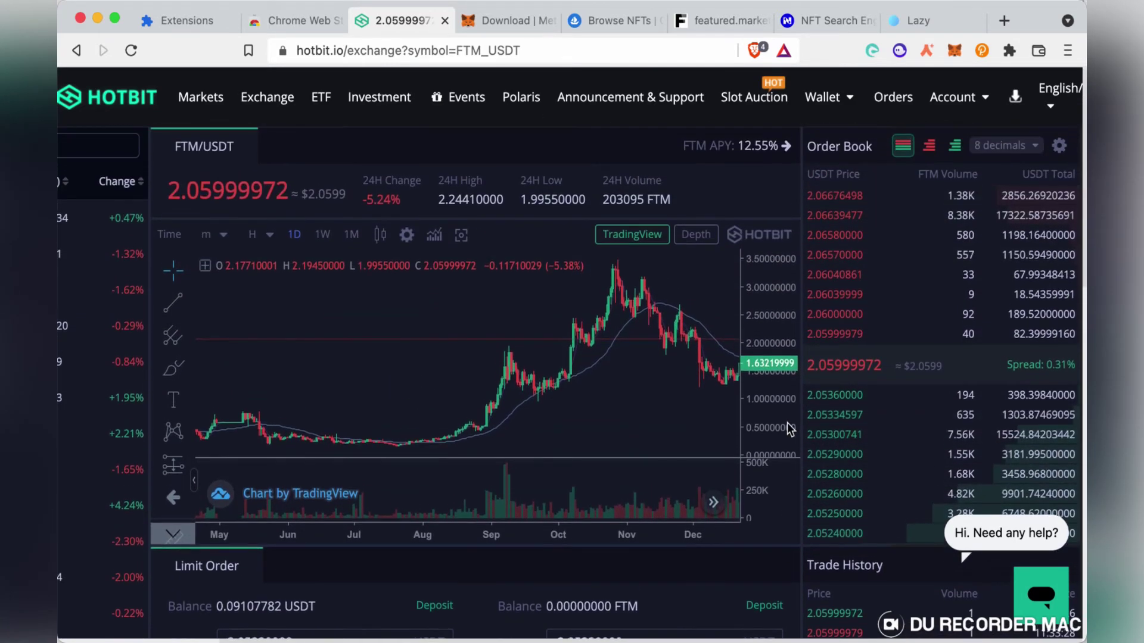
scroll(788, 429, "down", 1)
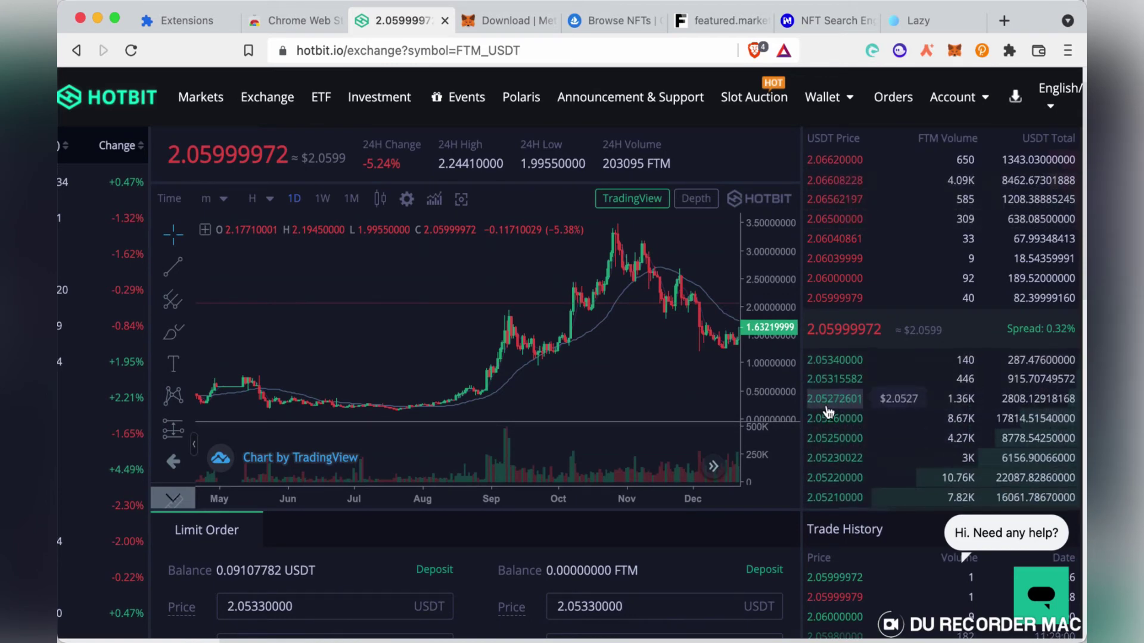
left_click(829, 411)
scroll(628, 615, "down", 3)
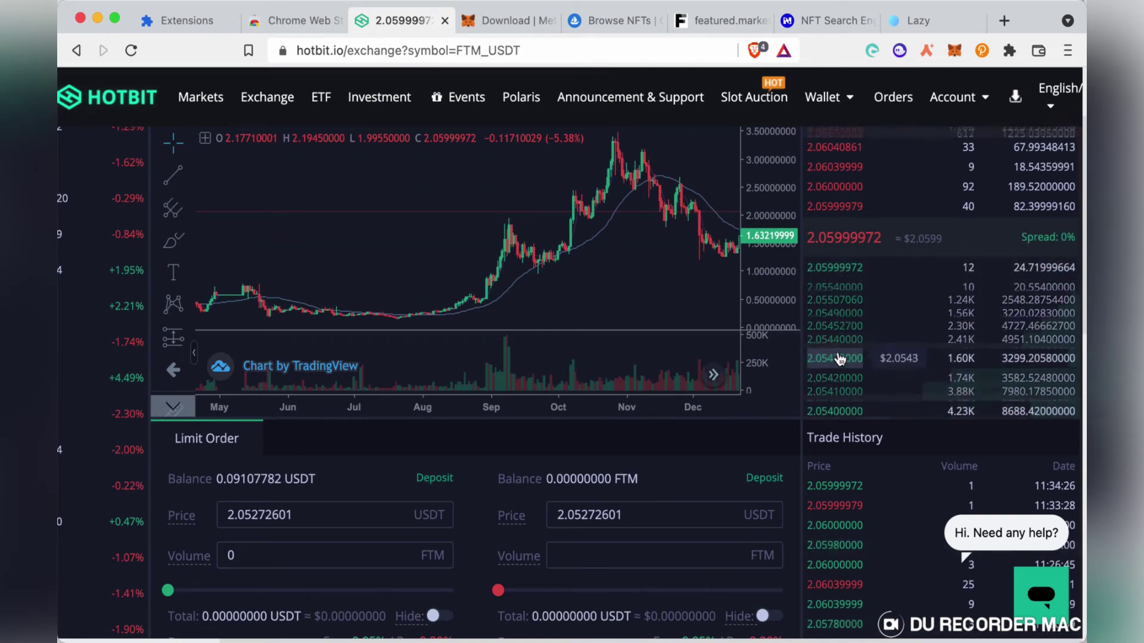
Step: Set the limit order price to the 2.0541 USDT bid and try a sell amount of 52% of the FTM balance
left_click(660, 518)
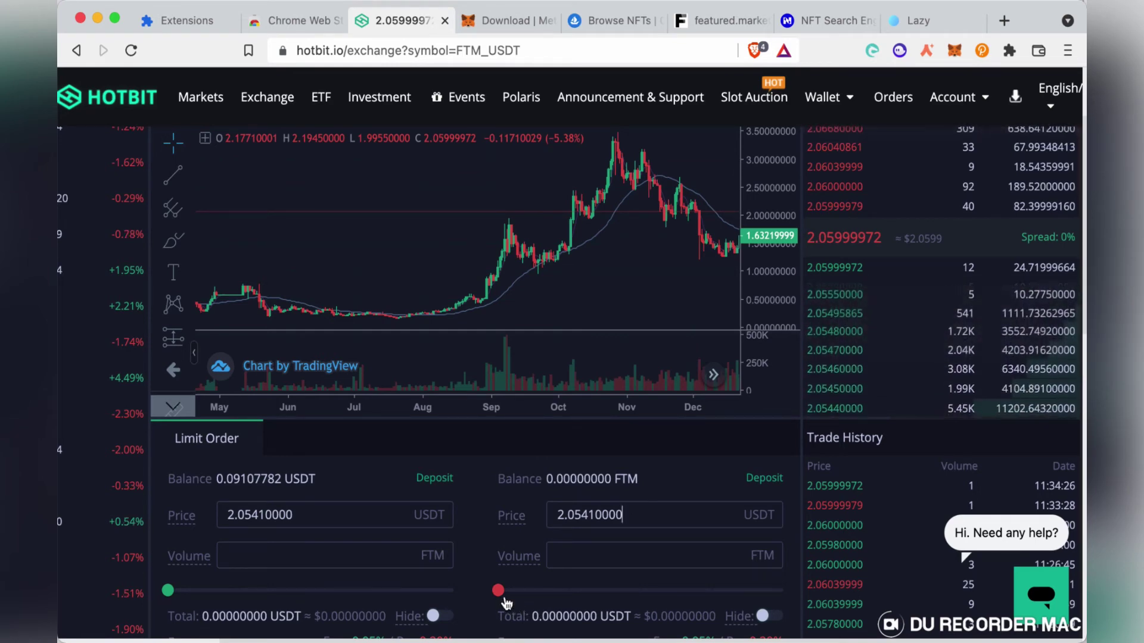
left_click_drag(502, 599, 644, 590)
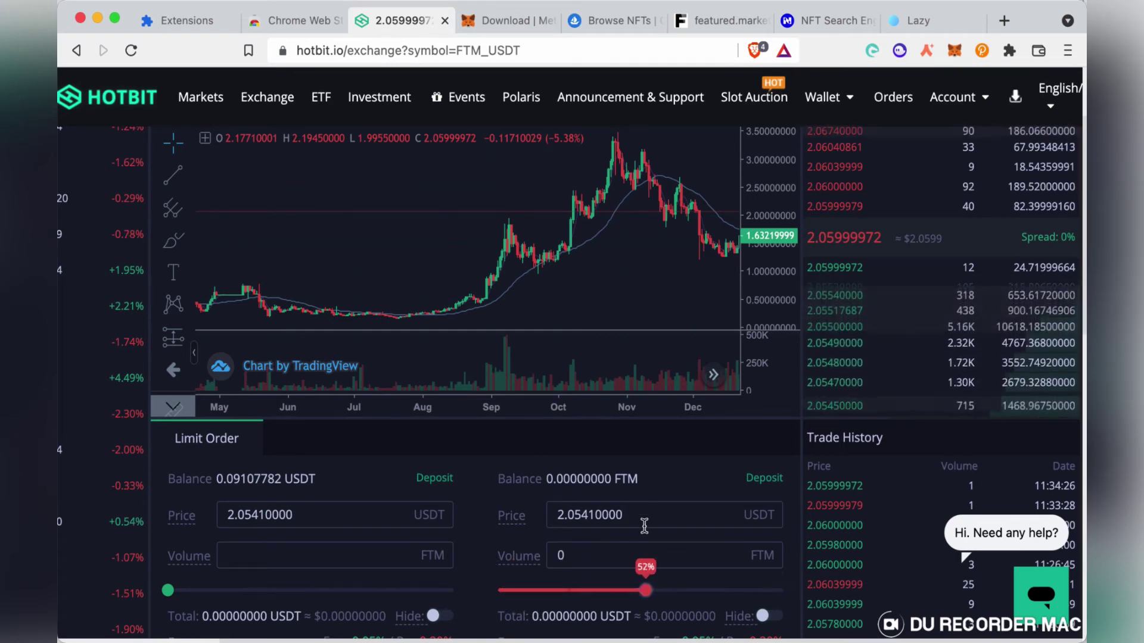
scroll(644, 537, "down", 2)
left_click_drag(643, 471, 577, 471)
scroll(582, 616, "down", 6)
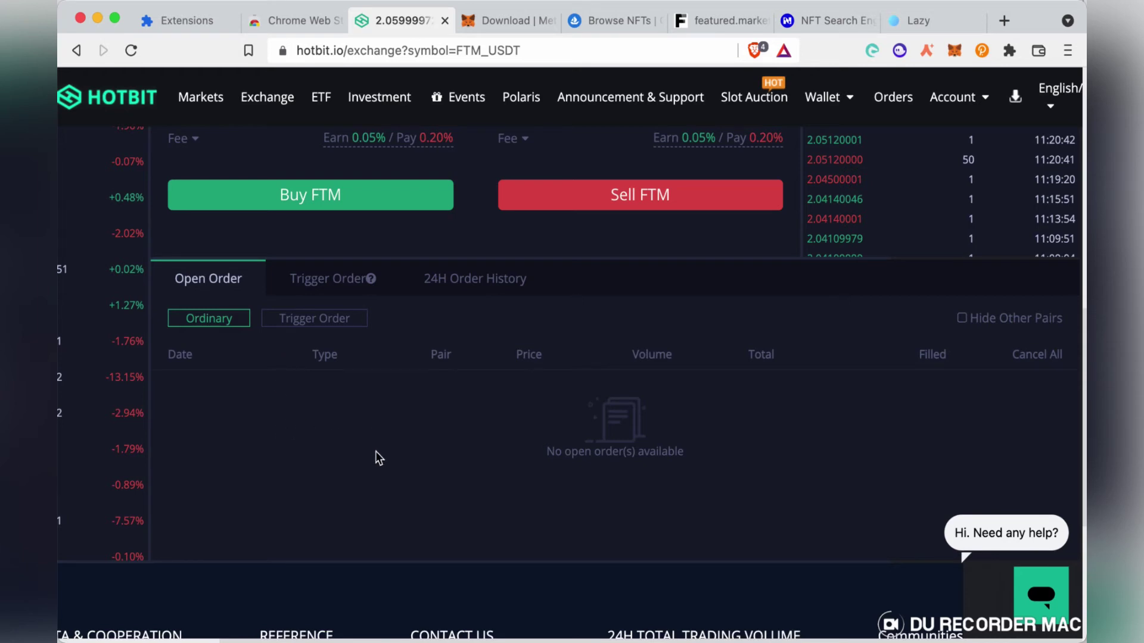
Step: Set the FTM limit sell price to 2.2 USDT and the sell amount to 100% of the balance
scroll(376, 457, "up", 5)
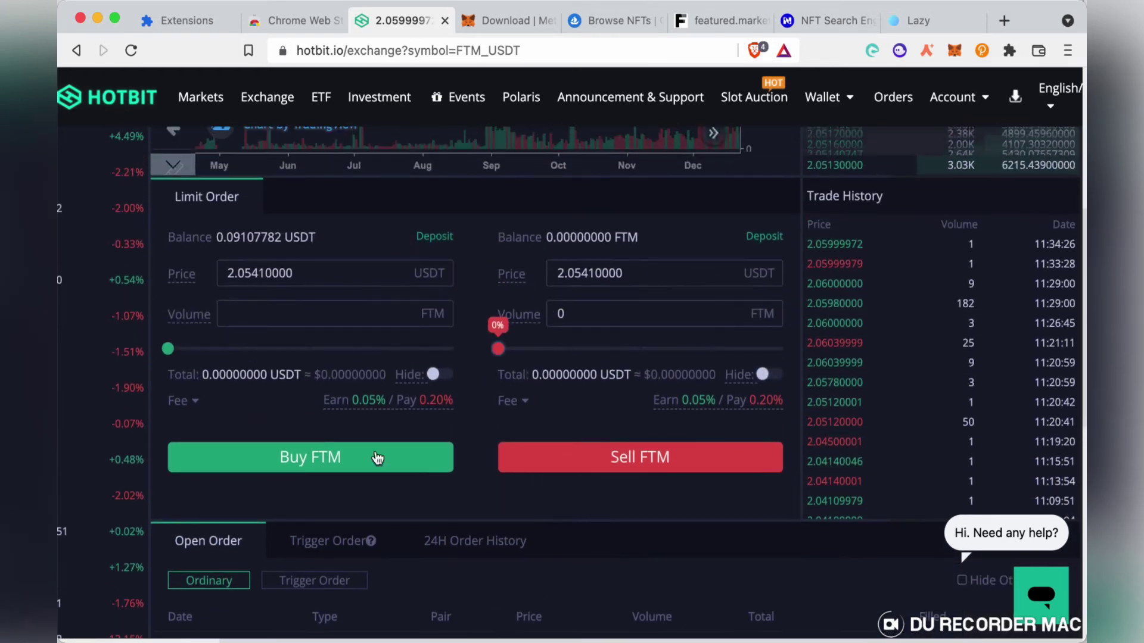
left_click(571, 349)
left_click_drag(637, 274, 738, 233)
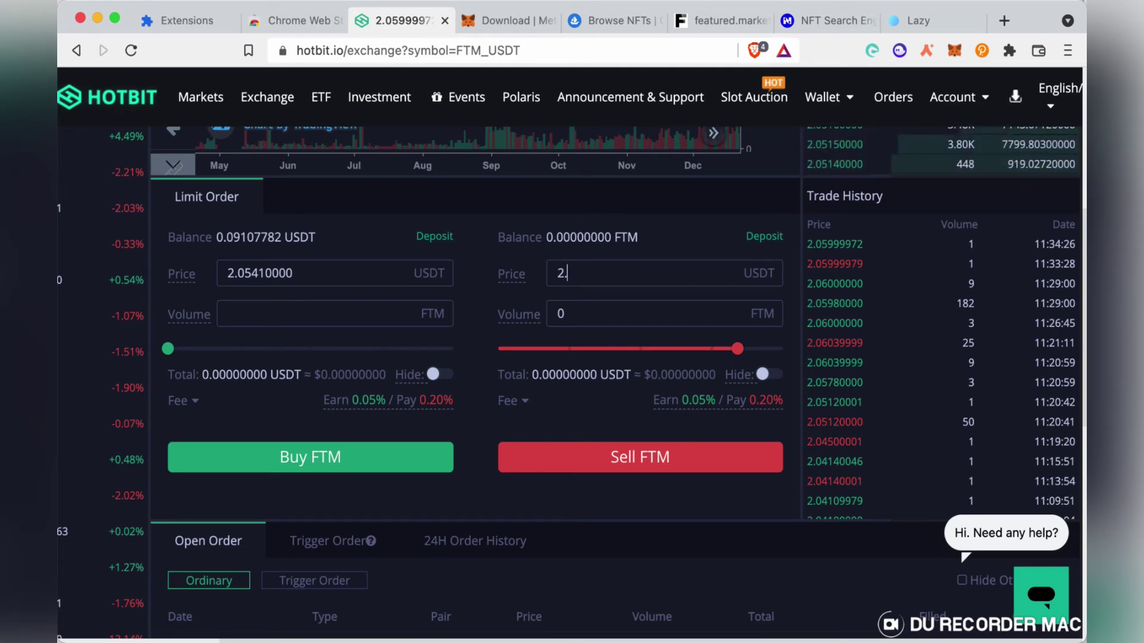
type("2")
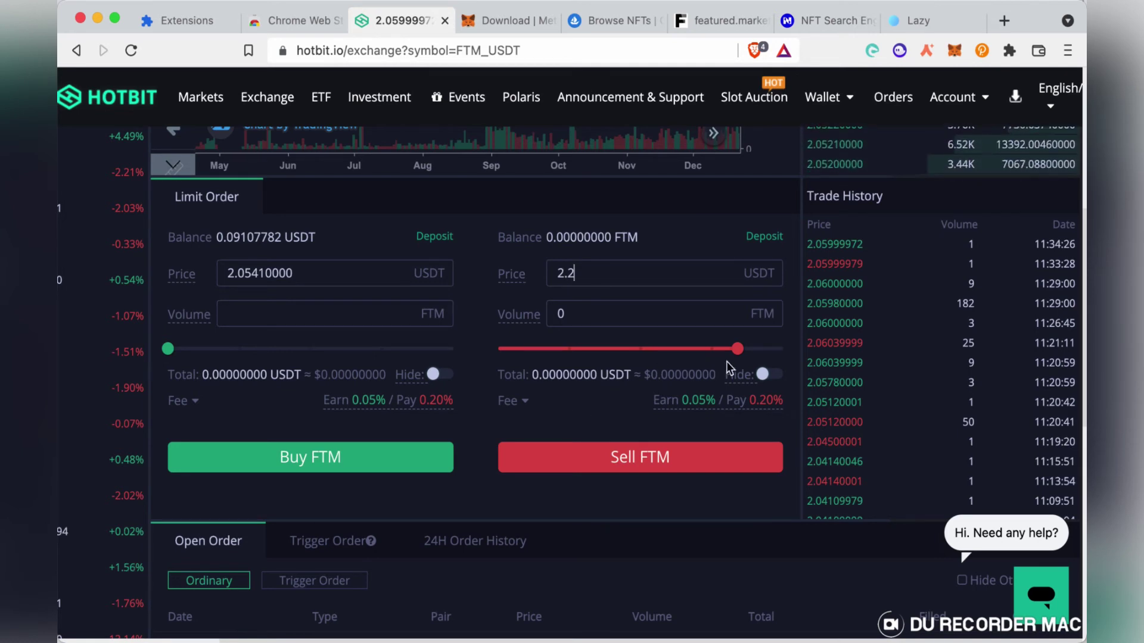
left_click_drag(752, 350, 794, 354)
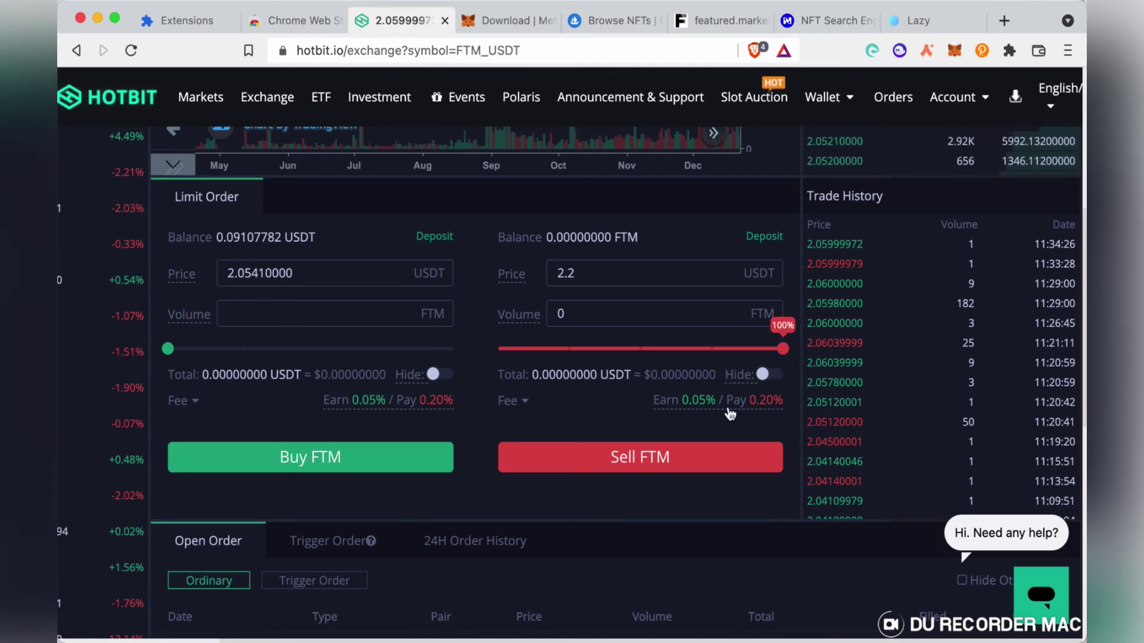
Step: Examine the open orders section, the limit order forms and the FTM/USDT price chart with its order book
scroll(599, 517, "down", 8)
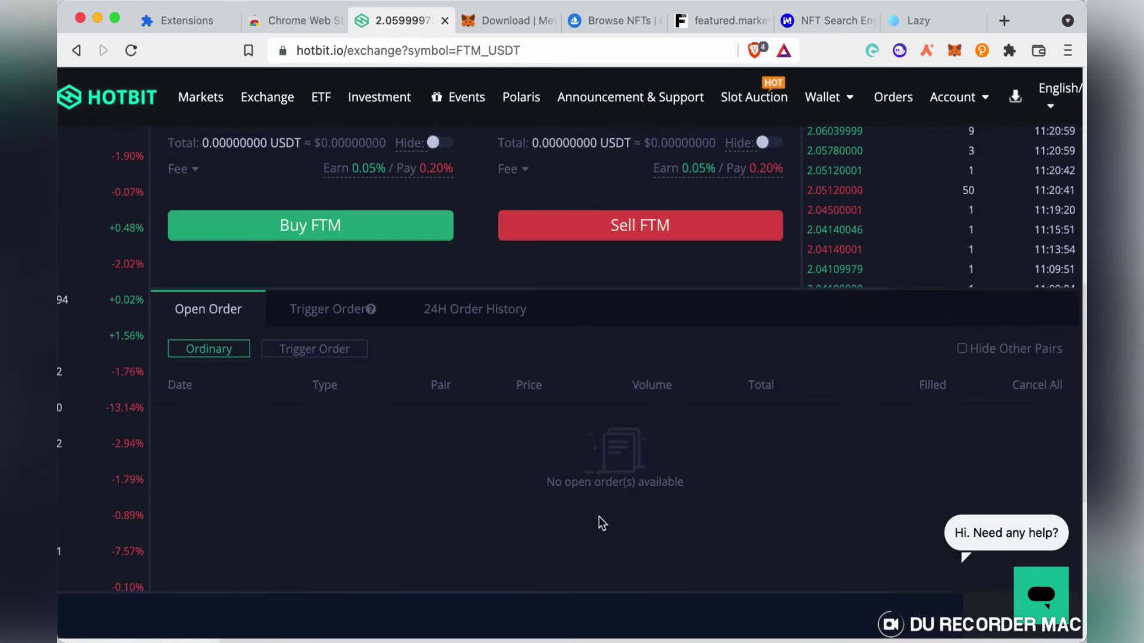
scroll(520, 449, "up", 2)
scroll(507, 409, "up", 1)
scroll(480, 367, "left", 1)
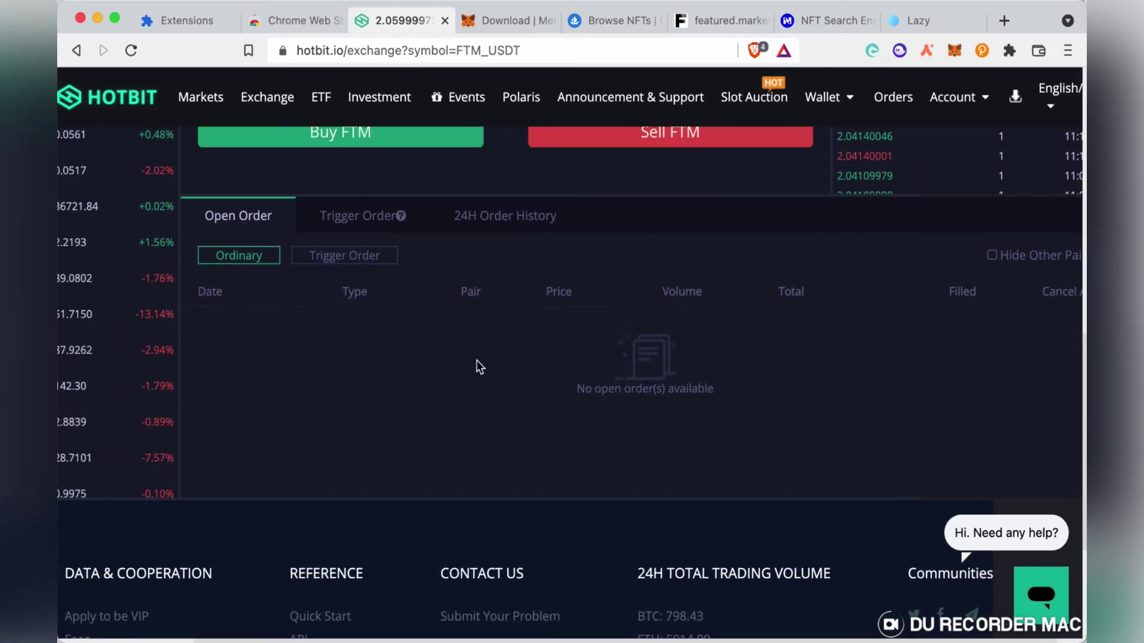
mouse_move(120, 350)
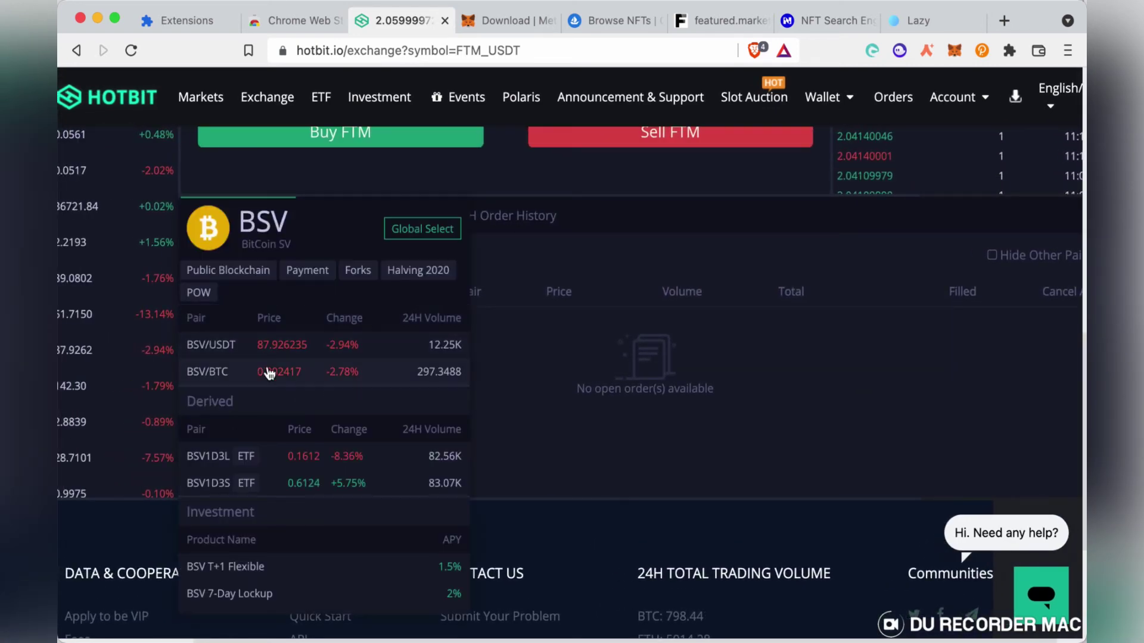
scroll(410, 345, "up", 4)
scroll(409, 348, "right", 1)
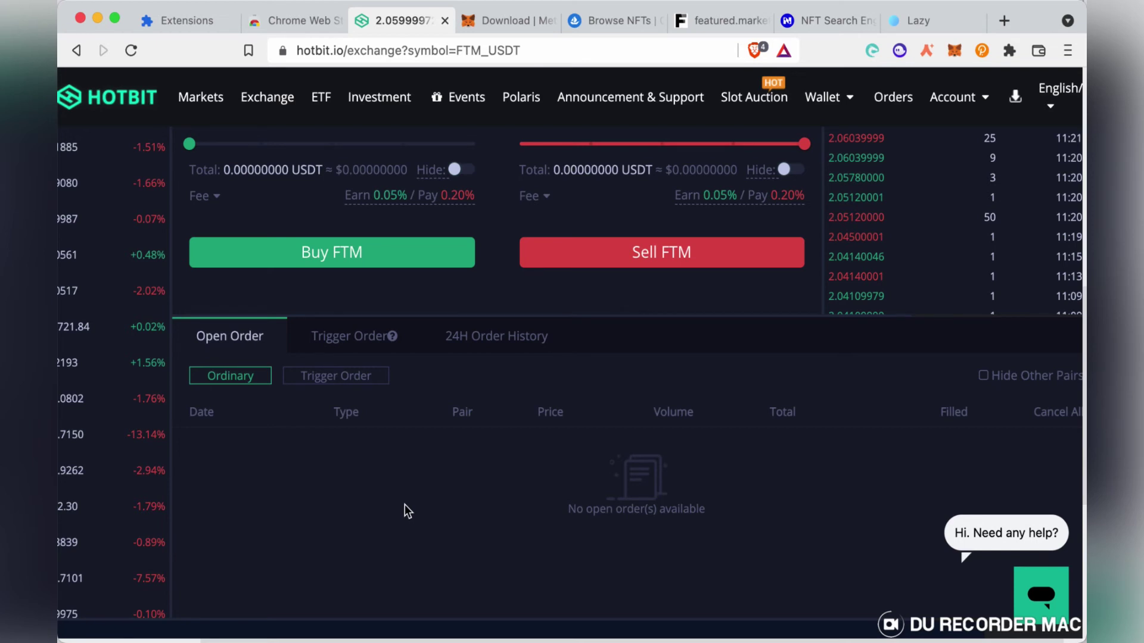
scroll(406, 505, "up", 5)
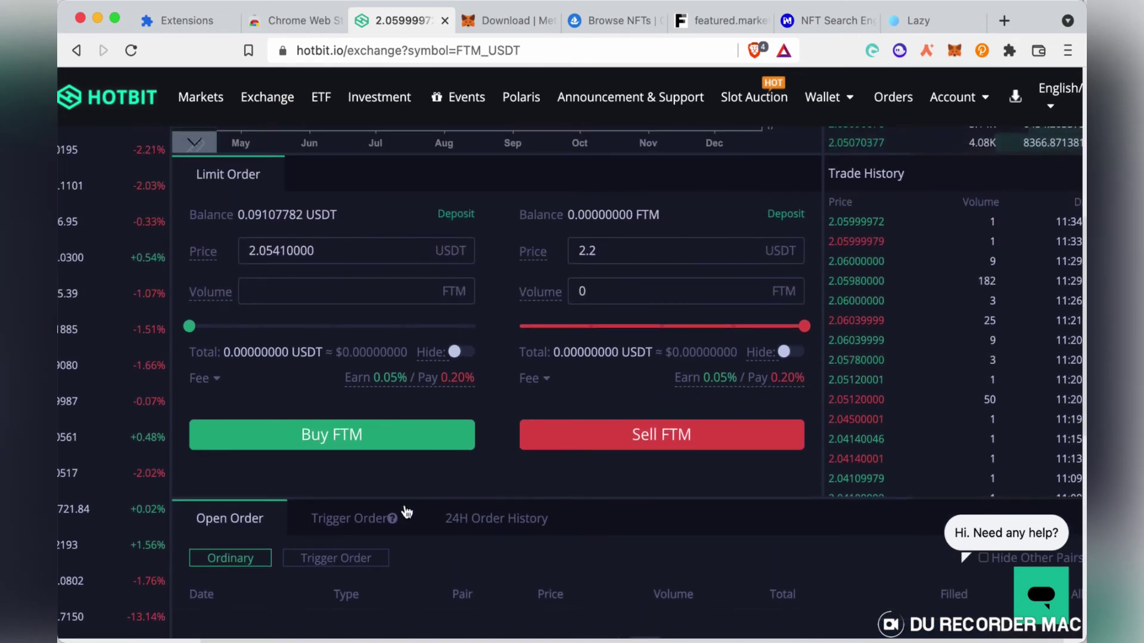
scroll(405, 505, "up", 1)
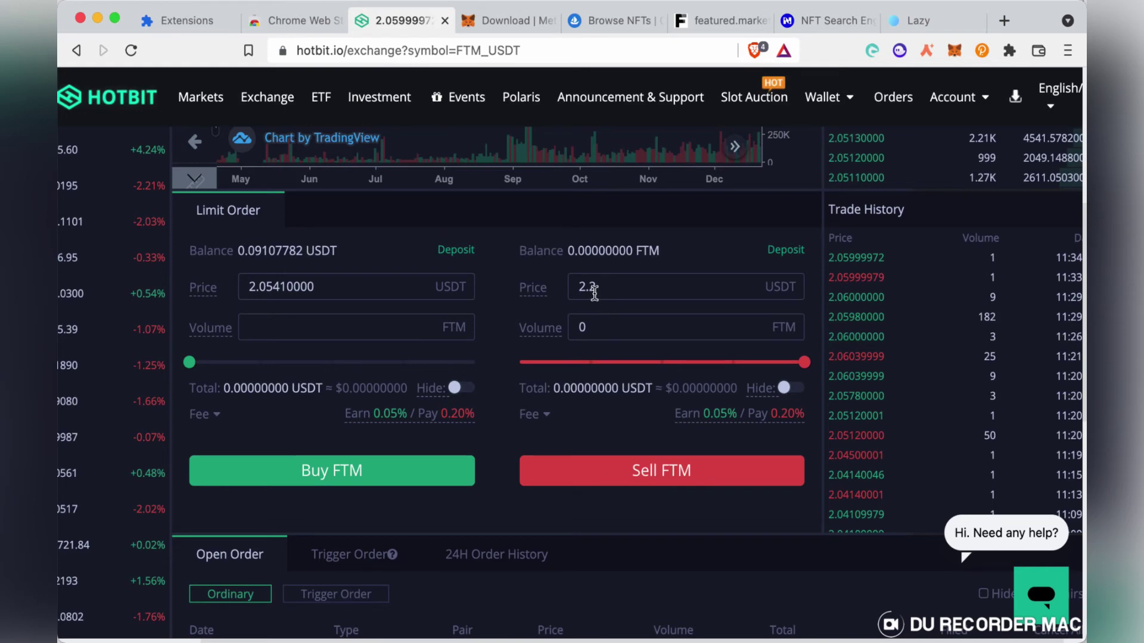
scroll(584, 600, "down", 1)
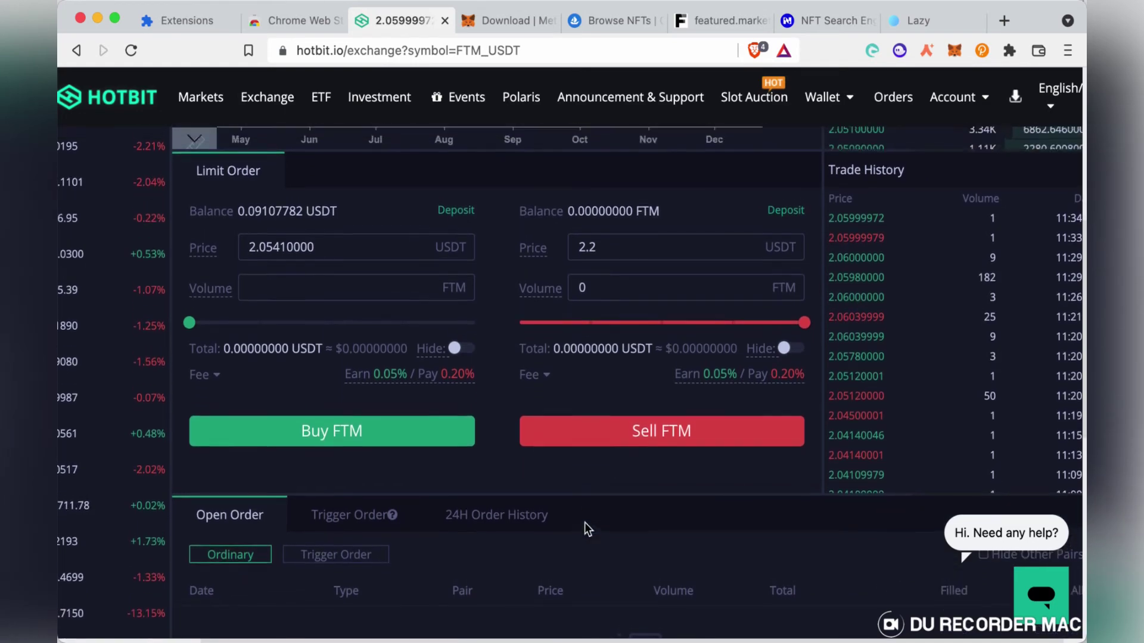
scroll(585, 523, "up", 9)
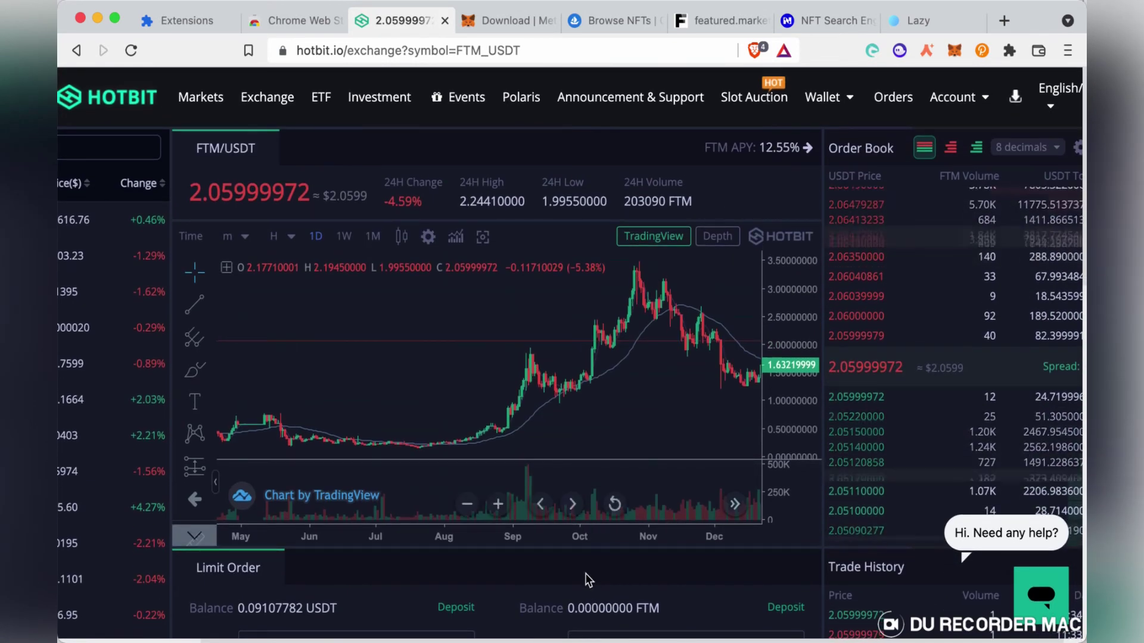
scroll(589, 580, "down", 4)
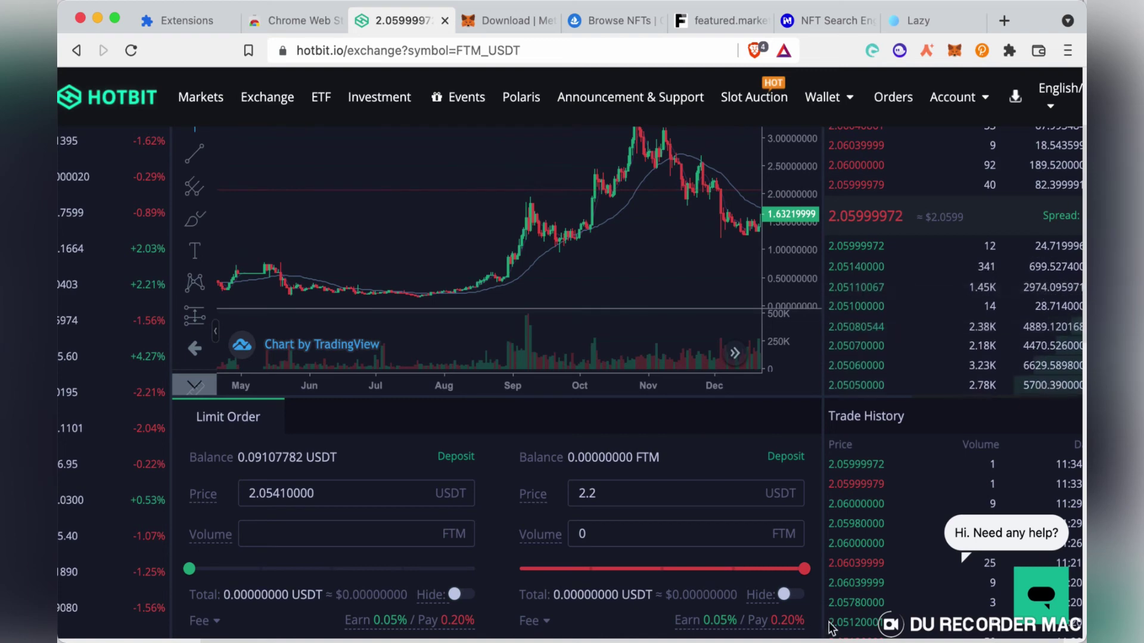
scroll(846, 298, "up", 4)
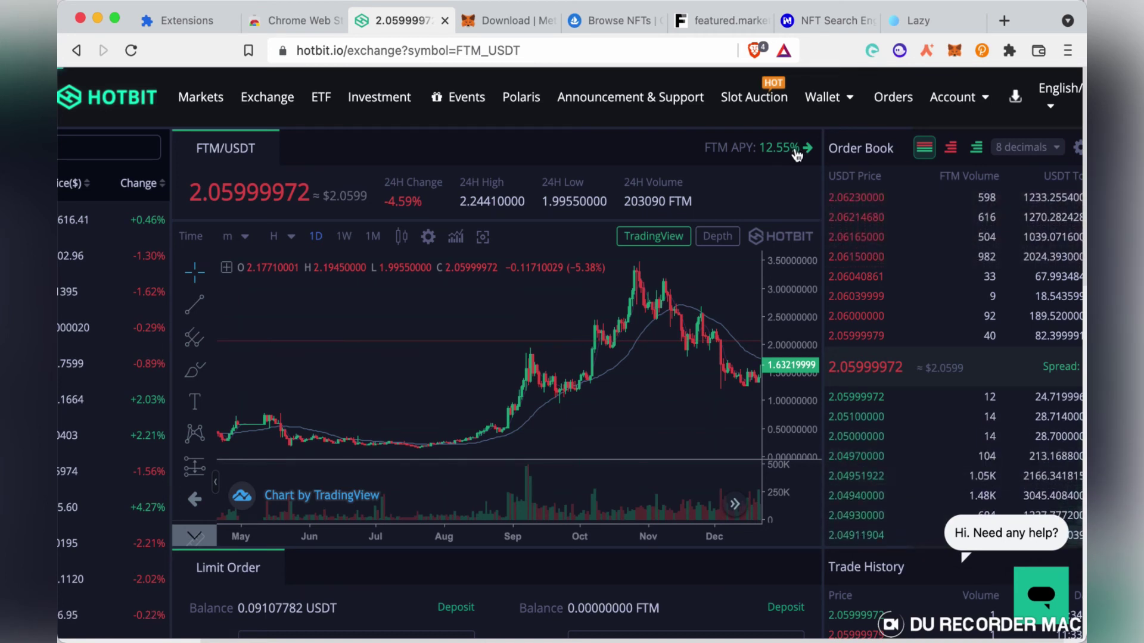
Step: Open the FTM APY investment product and review its purchase options, highlights, product details and rule description
left_click(795, 150)
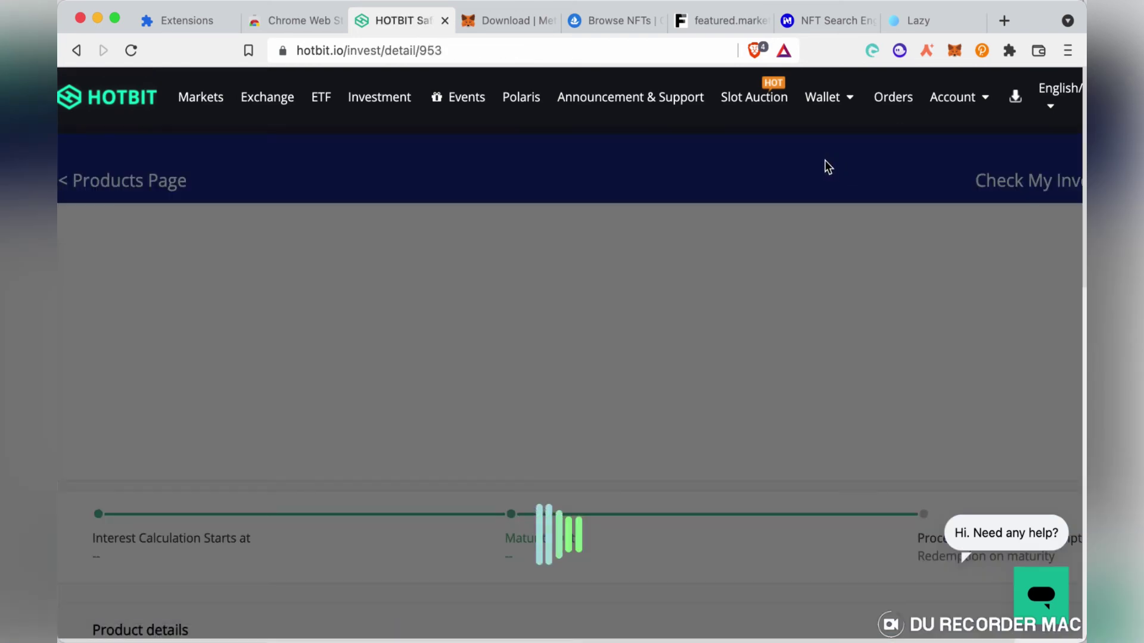
scroll(773, 440, "down", 2)
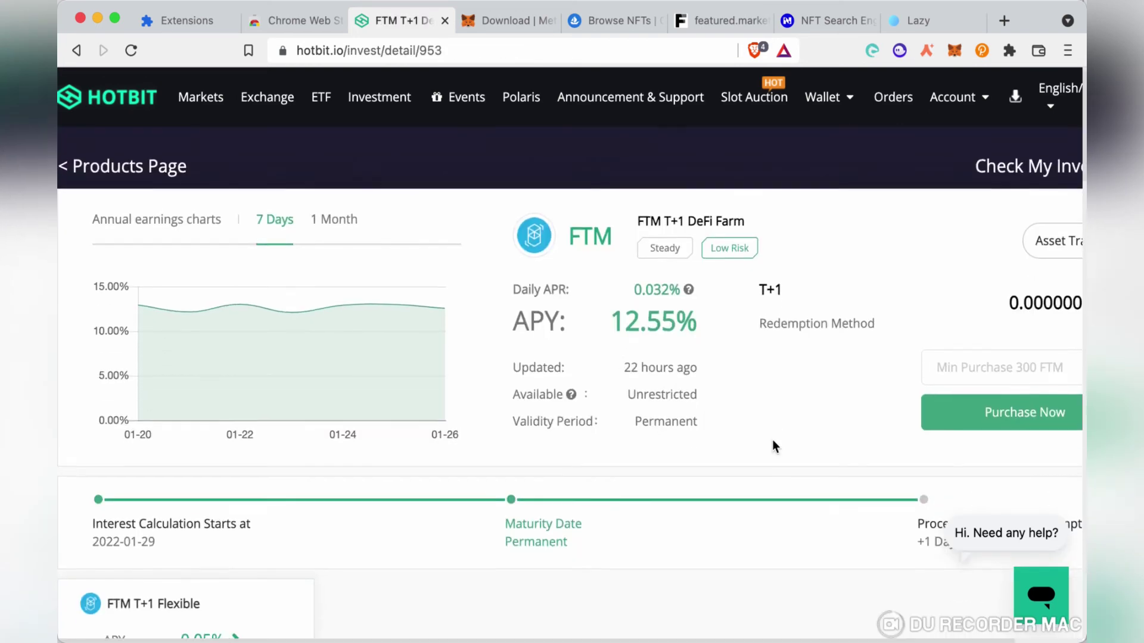
scroll(834, 400, "right", 2)
scroll(852, 395, "right", 1)
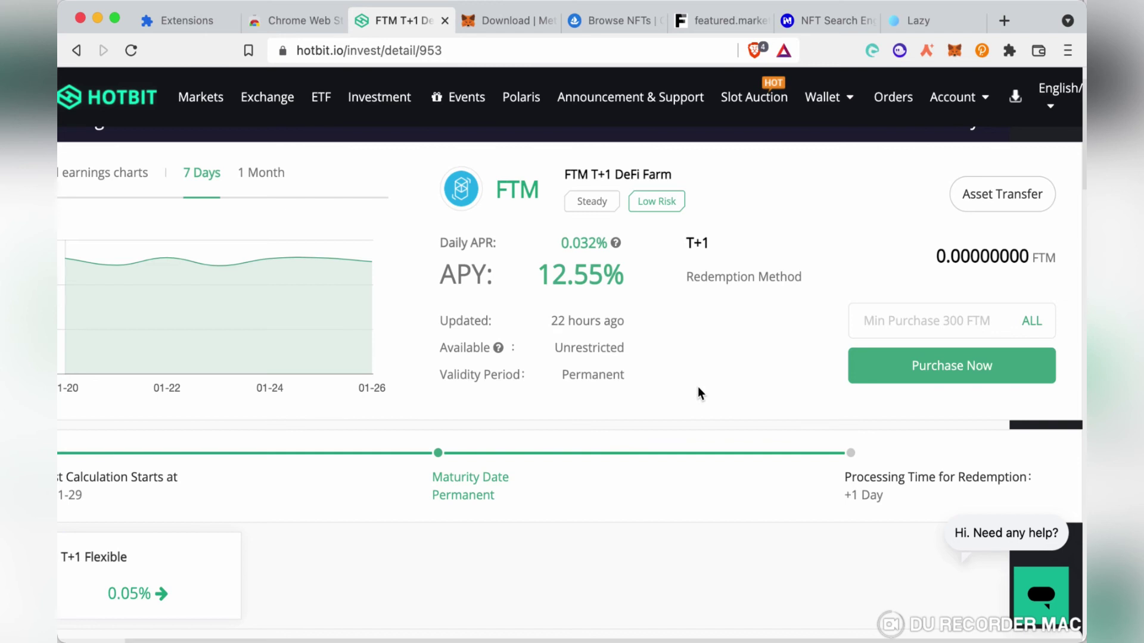
scroll(698, 387, "up", 1)
scroll(698, 389, "down", 5)
scroll(651, 337, "left", 2)
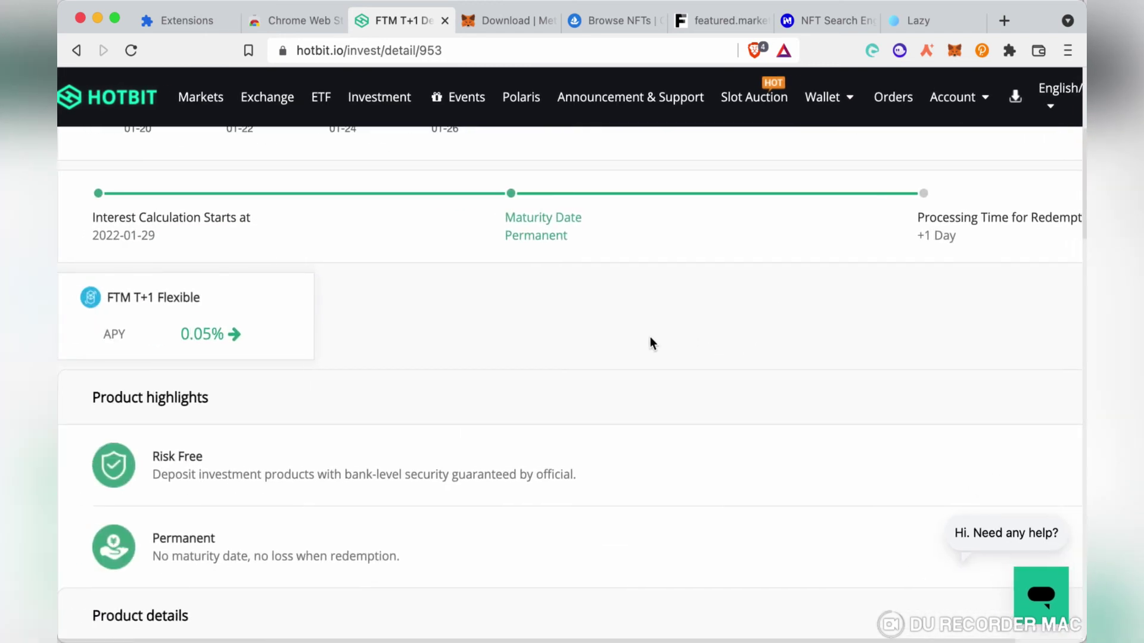
scroll(649, 337, "down", 5)
scroll(649, 337, "down", 15)
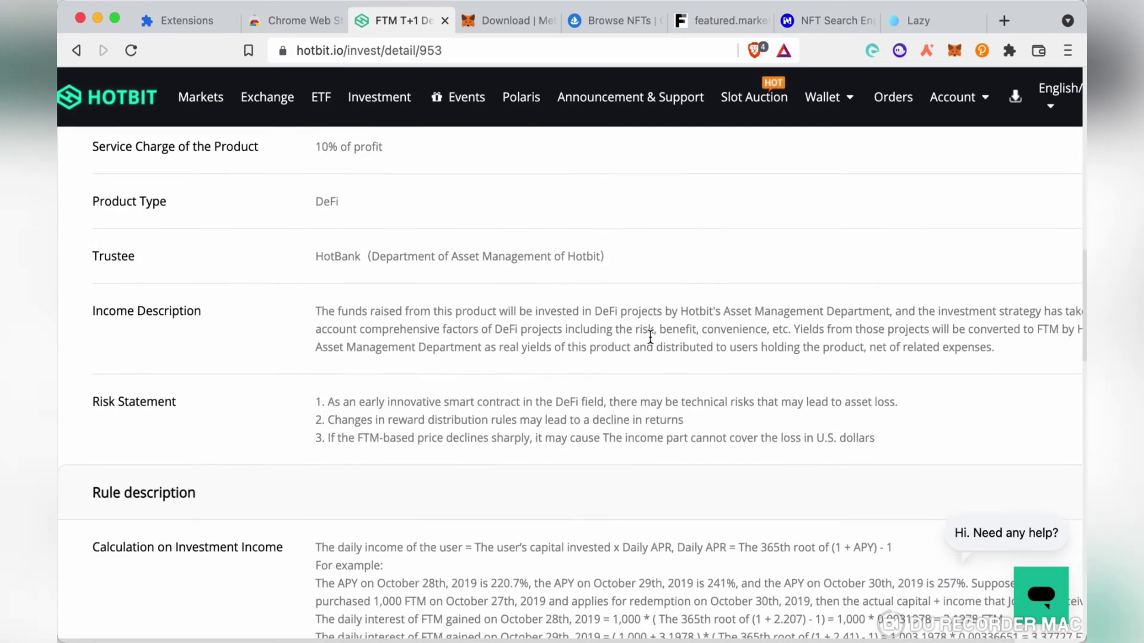
scroll(650, 337, "up", 20)
scroll(650, 337, "up", 3)
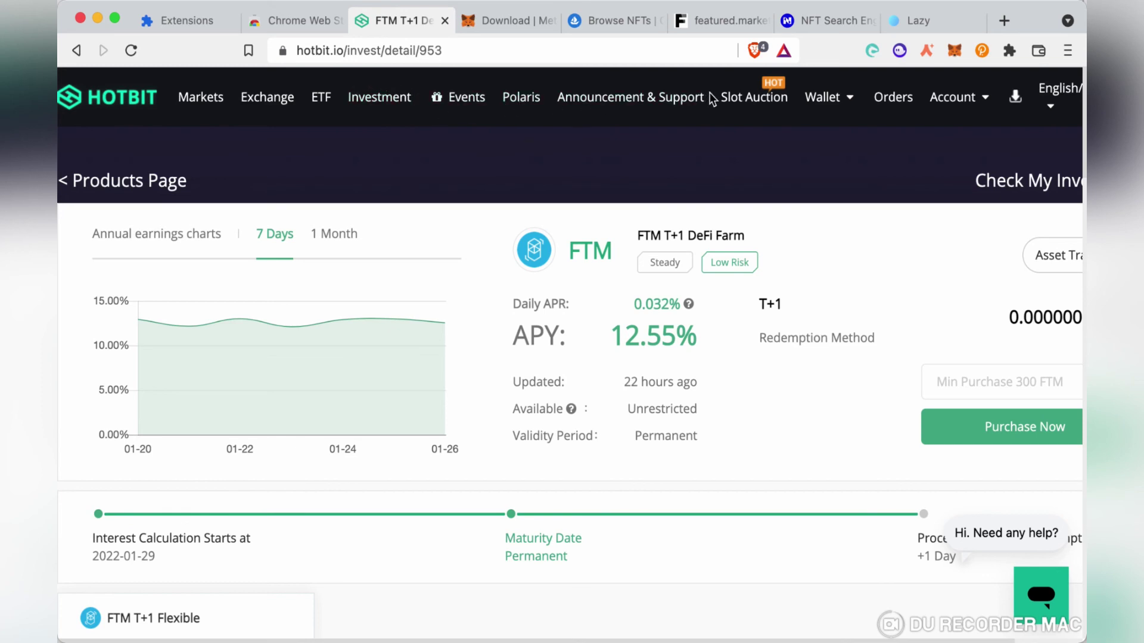
Step: Open the Slot Auction page and look through the Kusama slot auction projects in progress
left_click(767, 100)
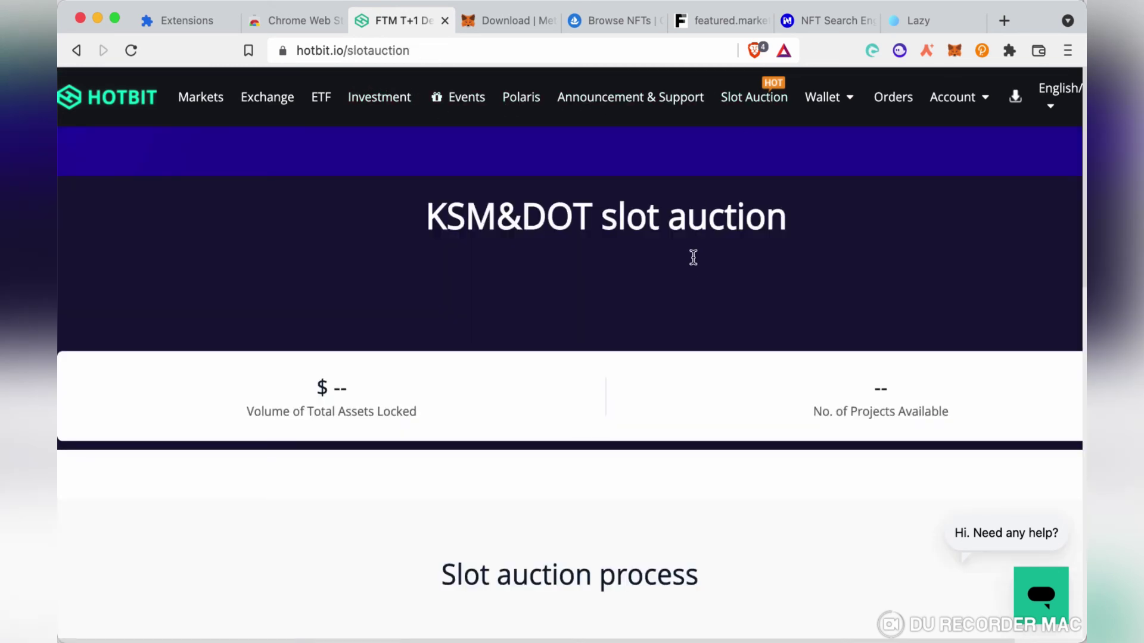
scroll(661, 328, "down", 6)
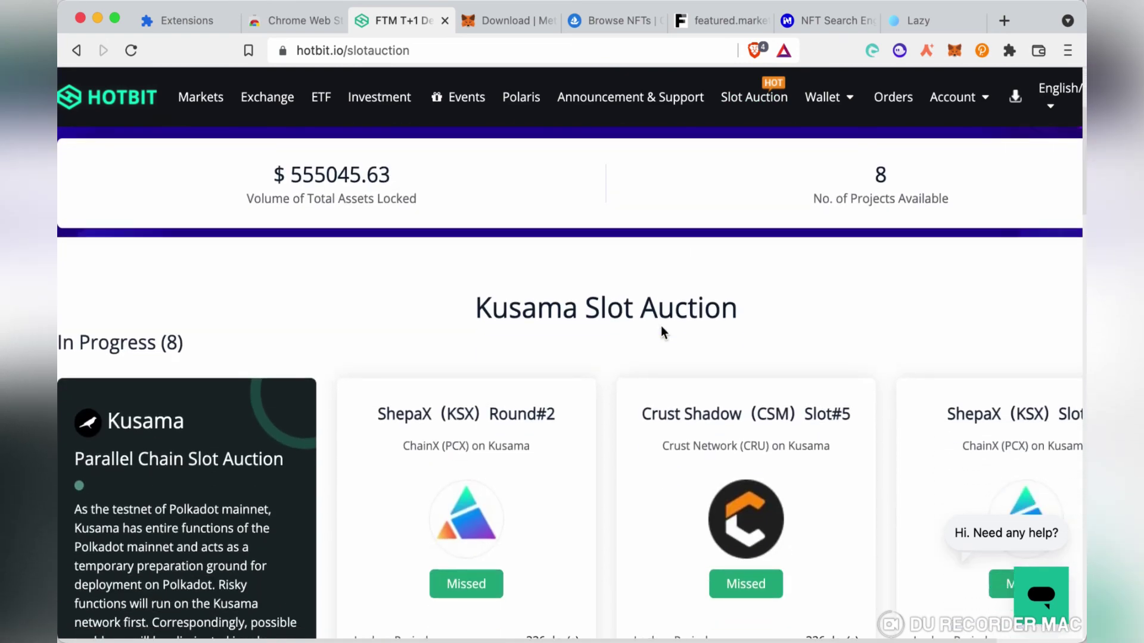
scroll(728, 398, "right", 3)
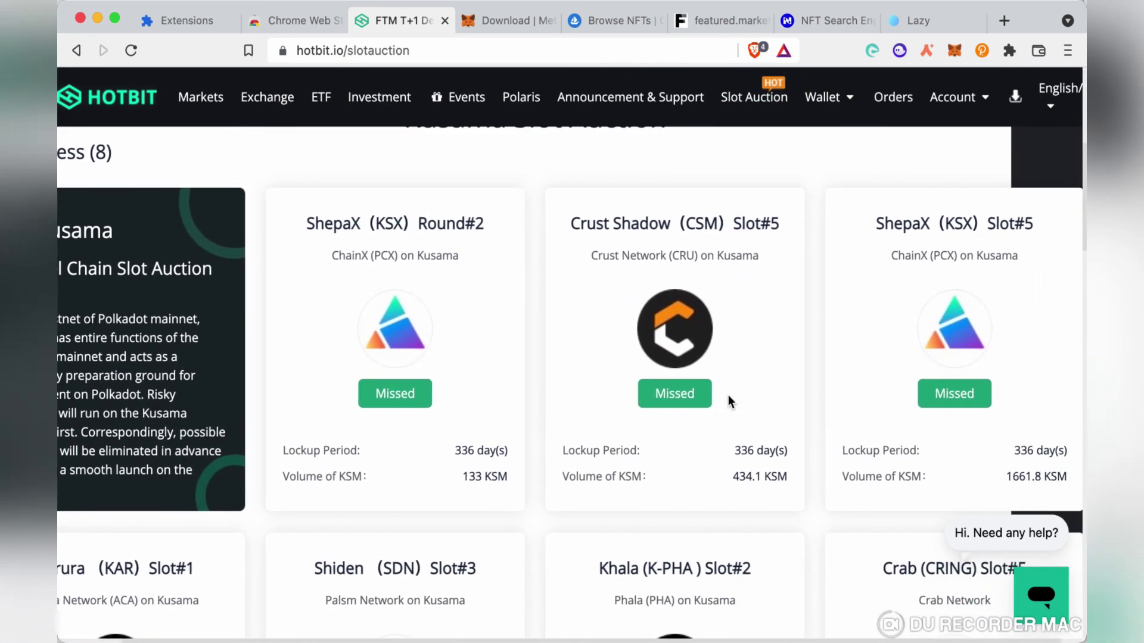
scroll(728, 395, "down", 3)
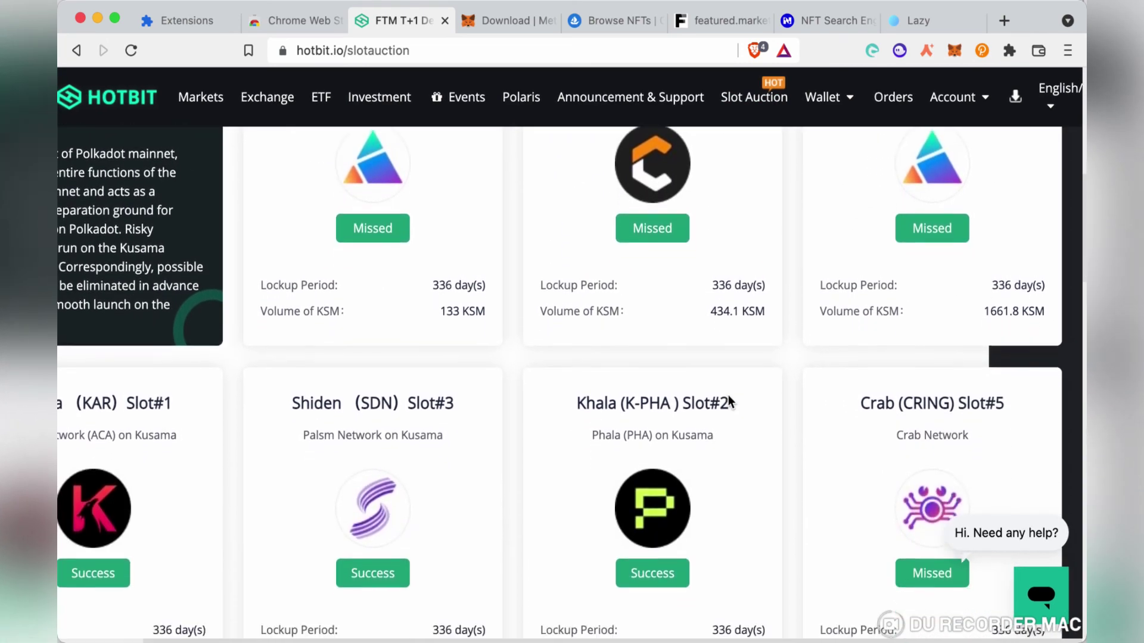
scroll(728, 395, "down", 3)
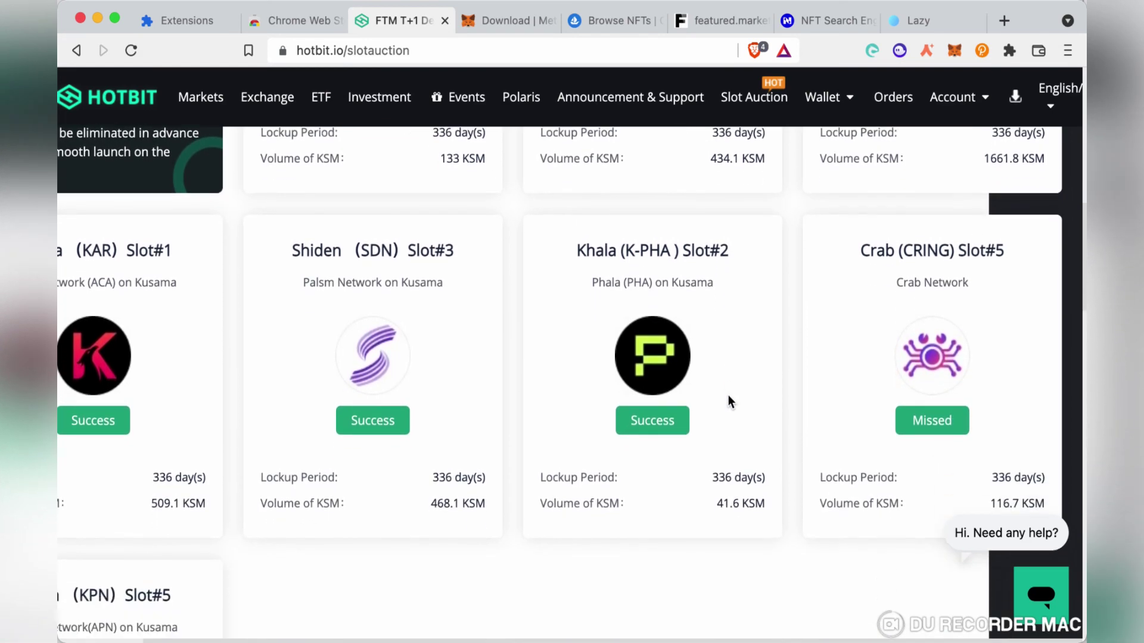
scroll(705, 413, "left", 3)
scroll(706, 414, "down", 3)
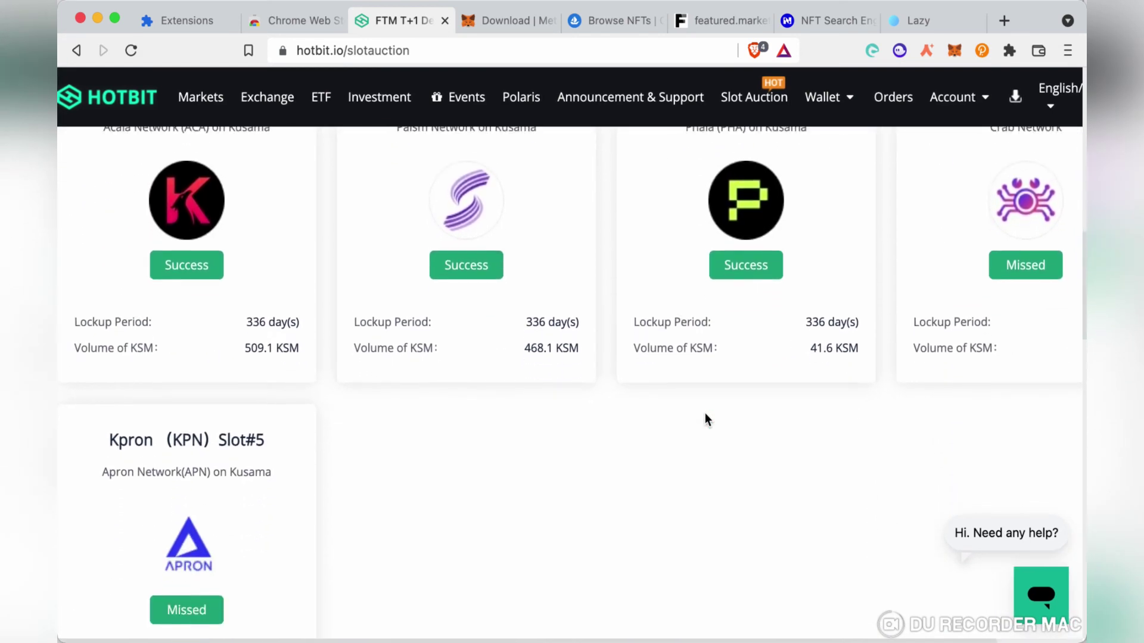
Step: Review the Kusama slot auction project cards, the auction process stages and rewards, and the Kusama parallel chain description
scroll(705, 413, "right", 3)
scroll(705, 413, "up", 4)
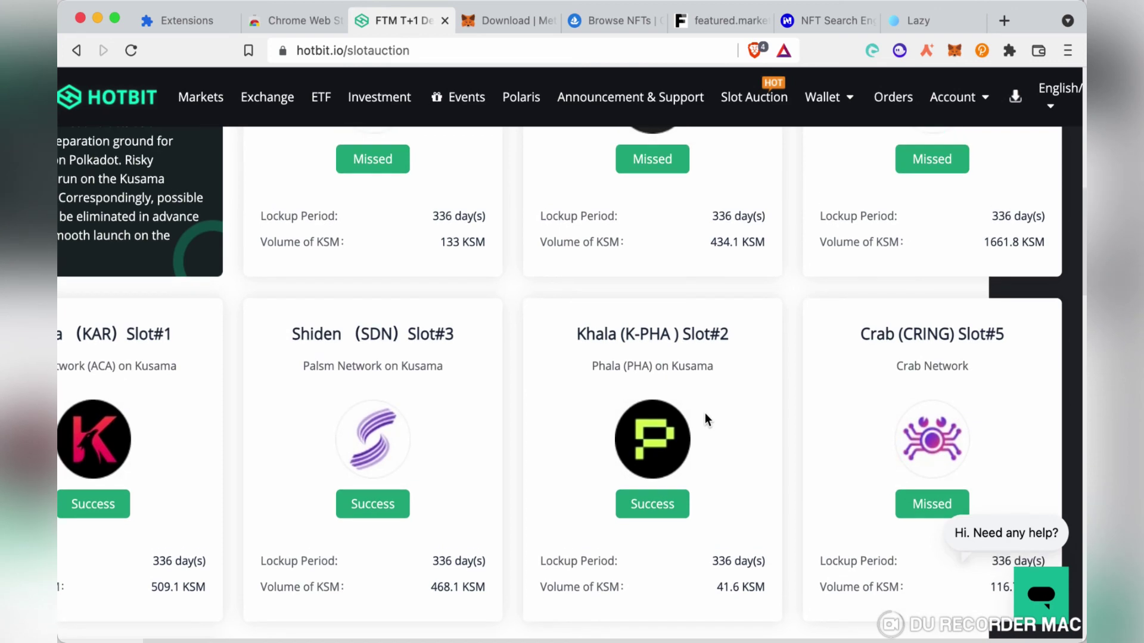
scroll(706, 413, "down", 10)
scroll(706, 414, "down", 8)
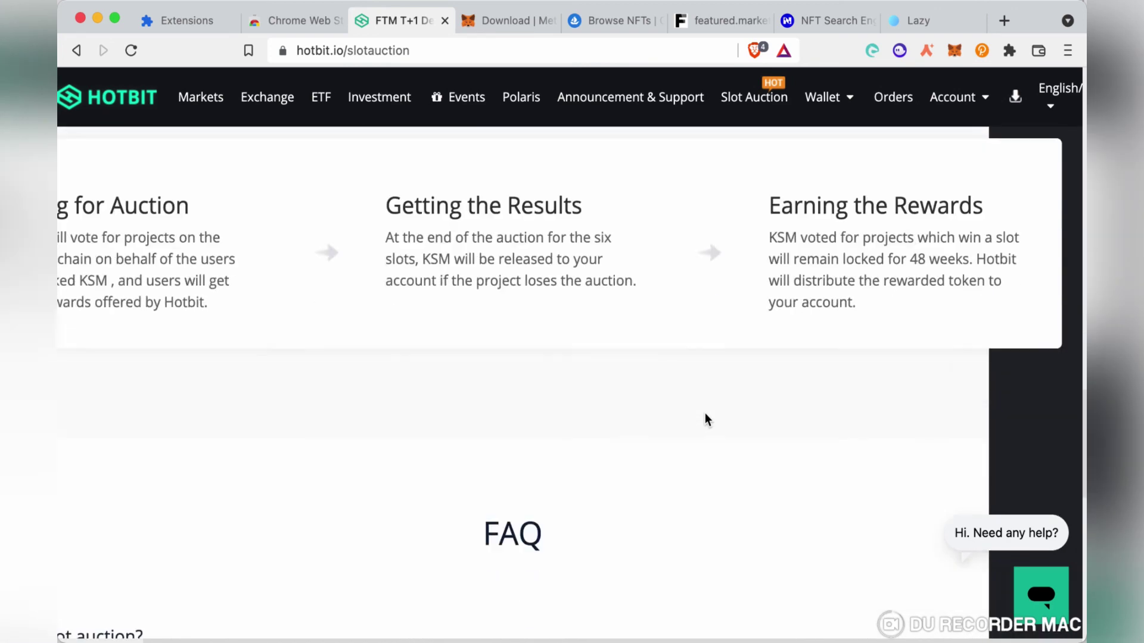
scroll(705, 414, "left", 3)
scroll(706, 417, "up", 20)
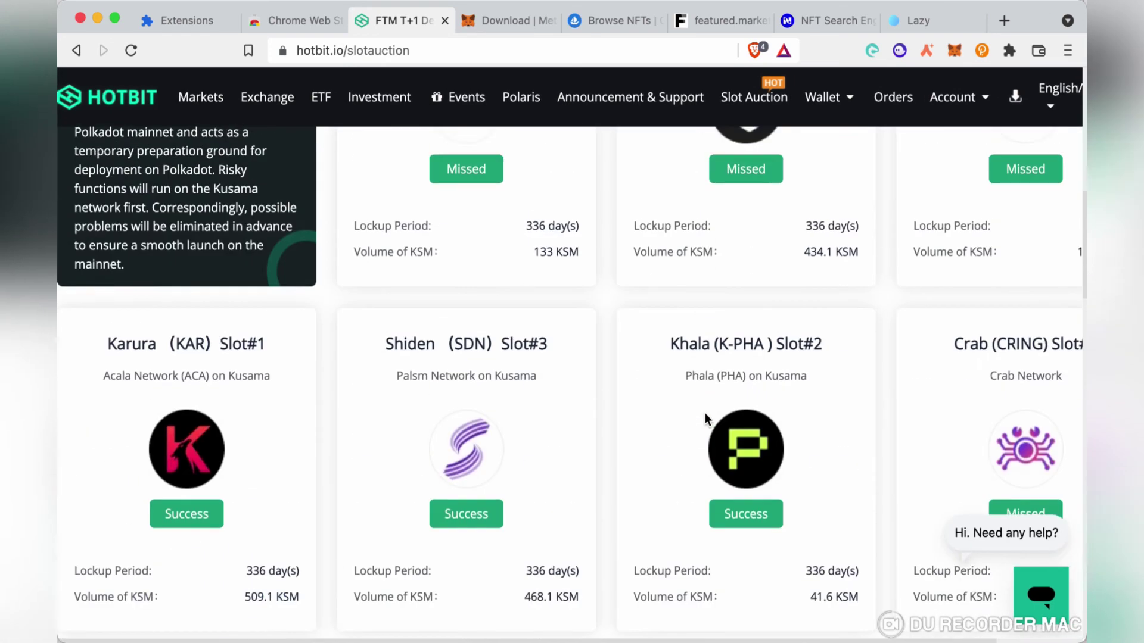
scroll(705, 414, "up", 1)
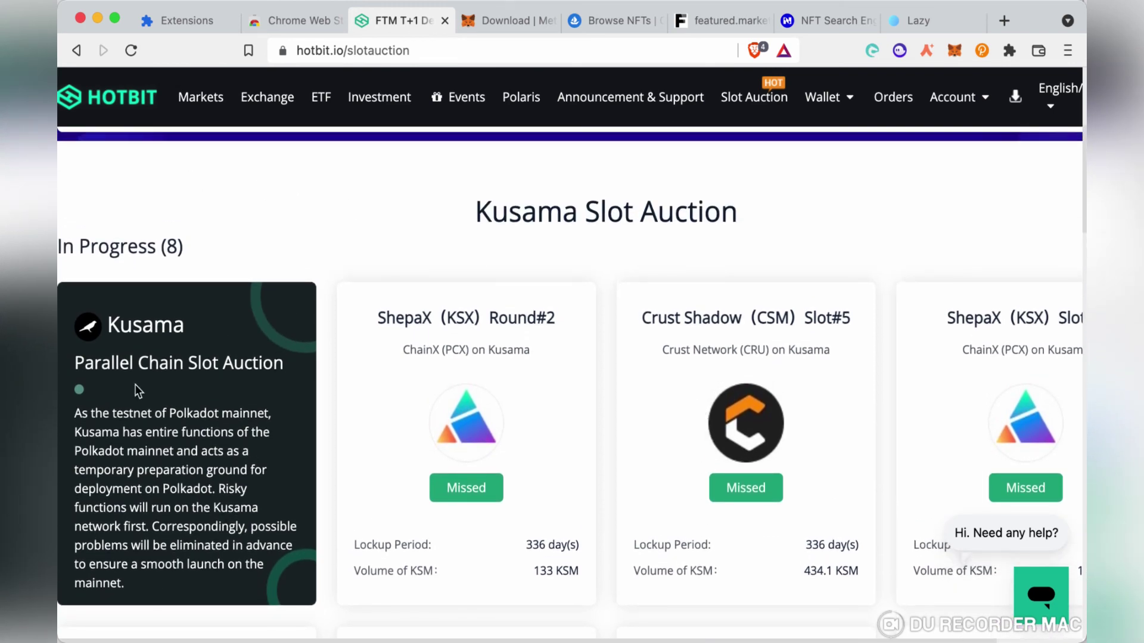
scroll(384, 369, "down", 10)
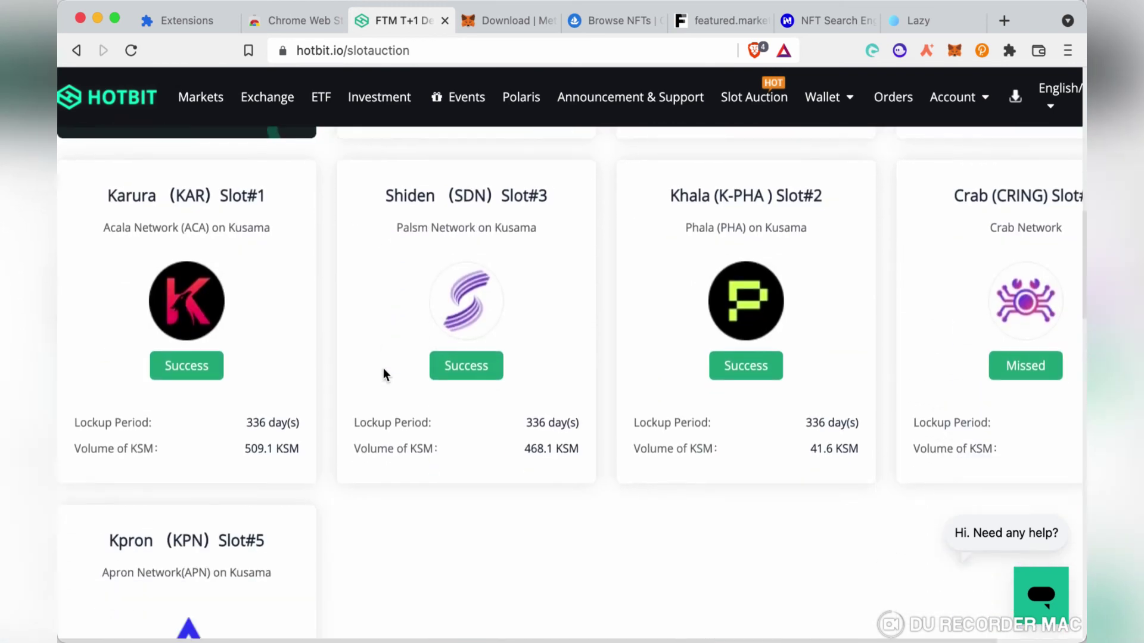
scroll(383, 368, "up", 19)
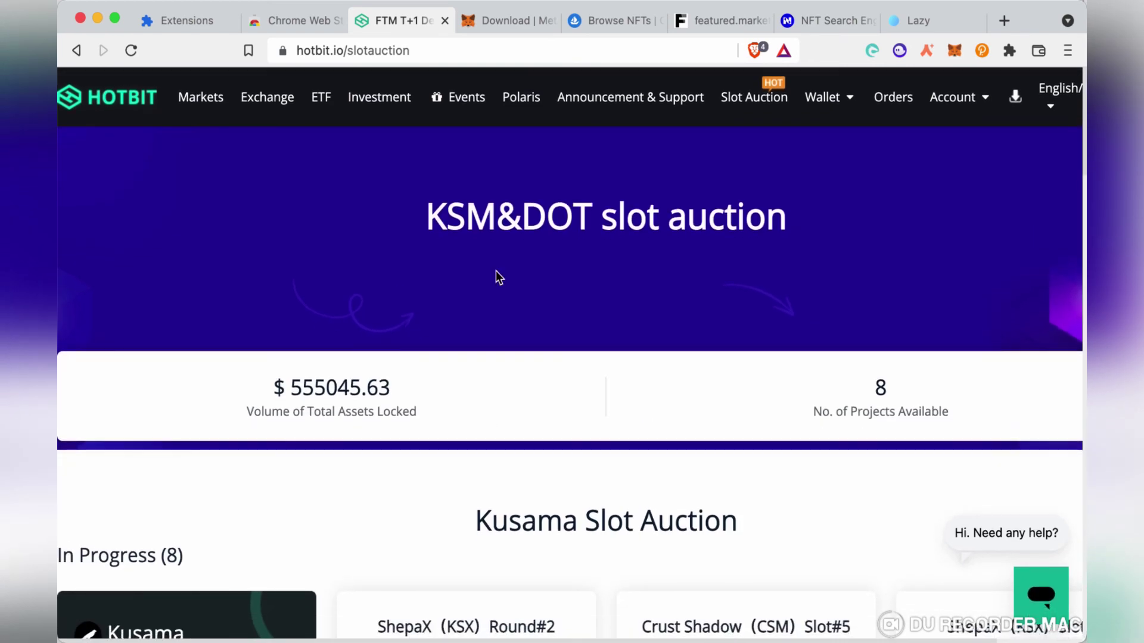